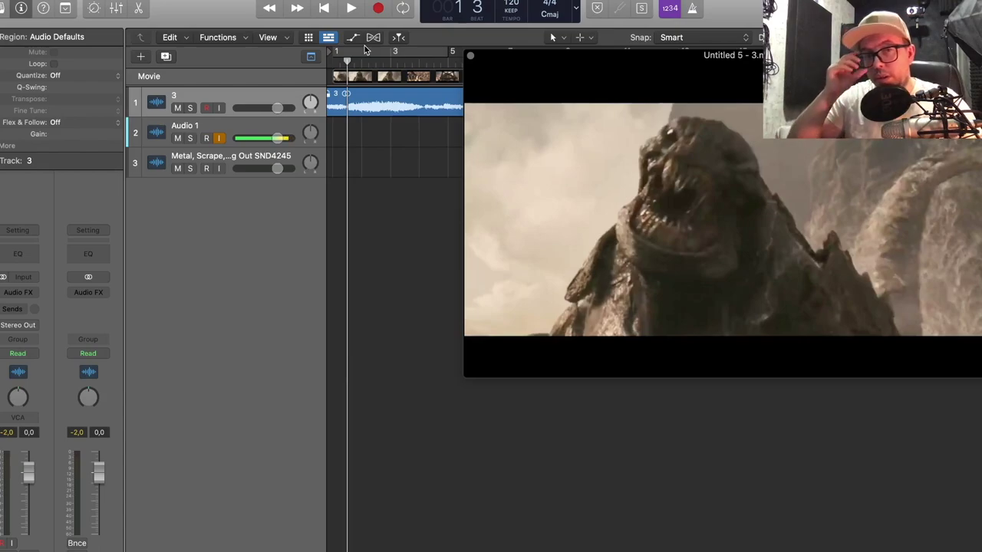
Move the movie window clear of the tracks, switch to Soundly and preview "Metal, Squeak, Groan, Gate Open 4" at a reduced playback speed.
drag(599, 142, 580, 106)
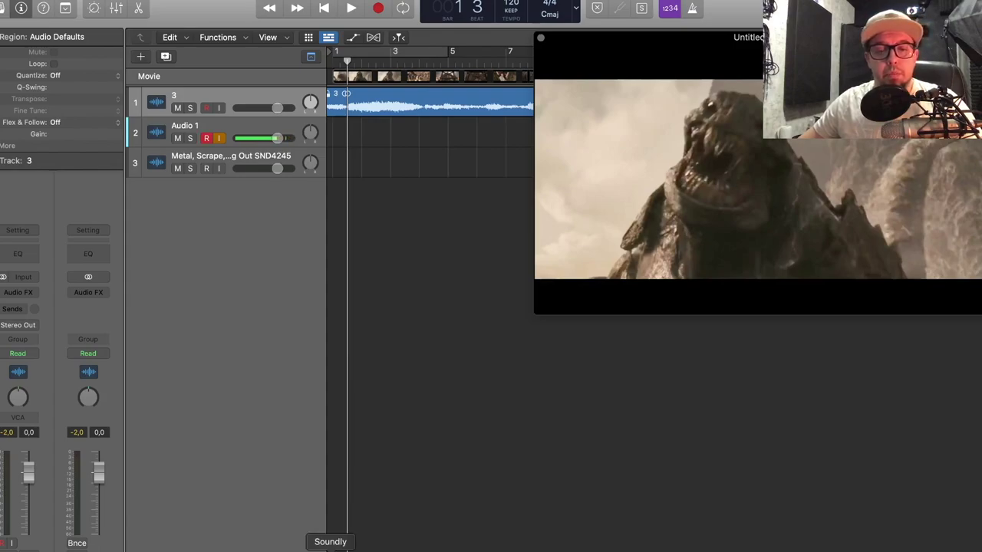
click(348, 547)
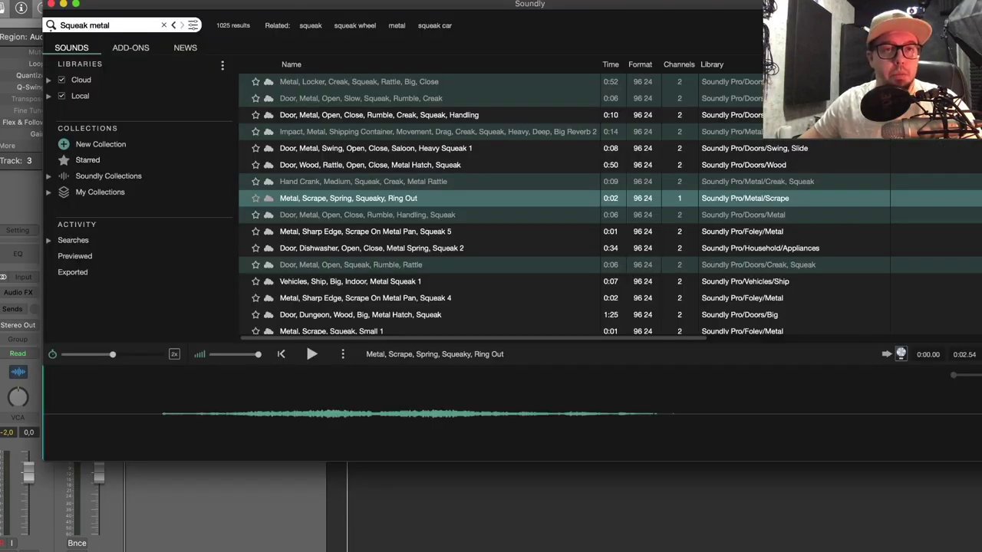
drag(299, 4, 217, 6)
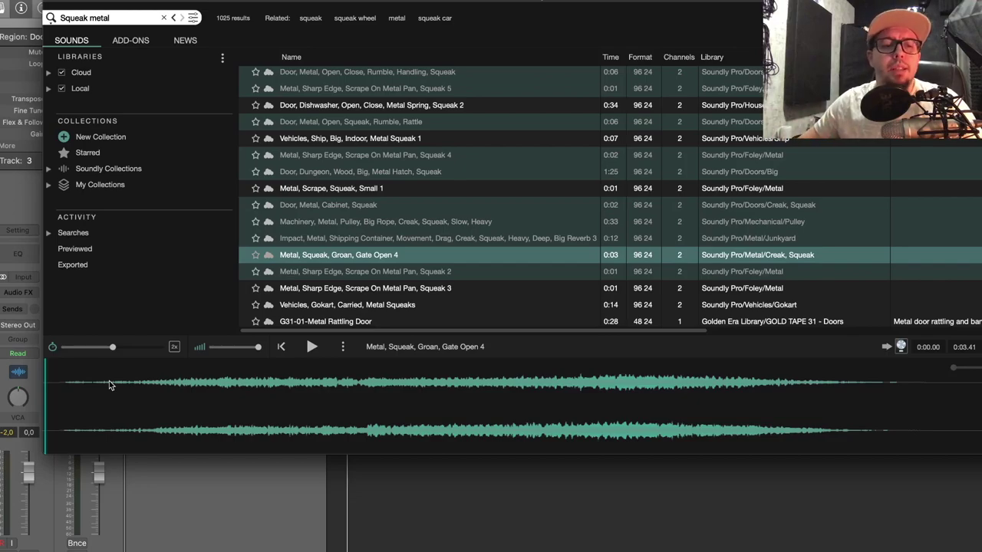
drag(112, 348, 93, 349)
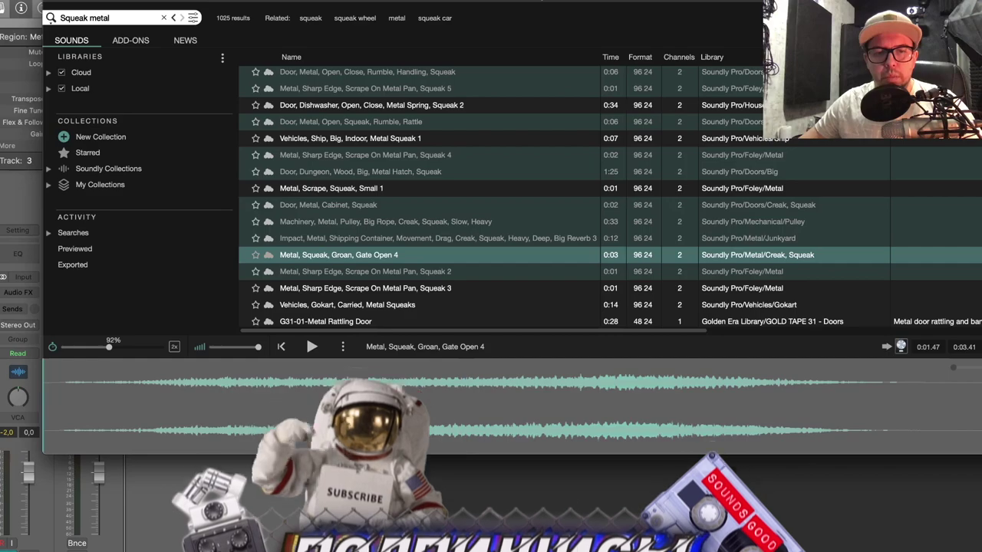
Preview further metal squeak results, including "G31-01-Metal Rattling Door" and "Door, Metal, Rumble, Squeak 1".
click(377, 289)
click(351, 322)
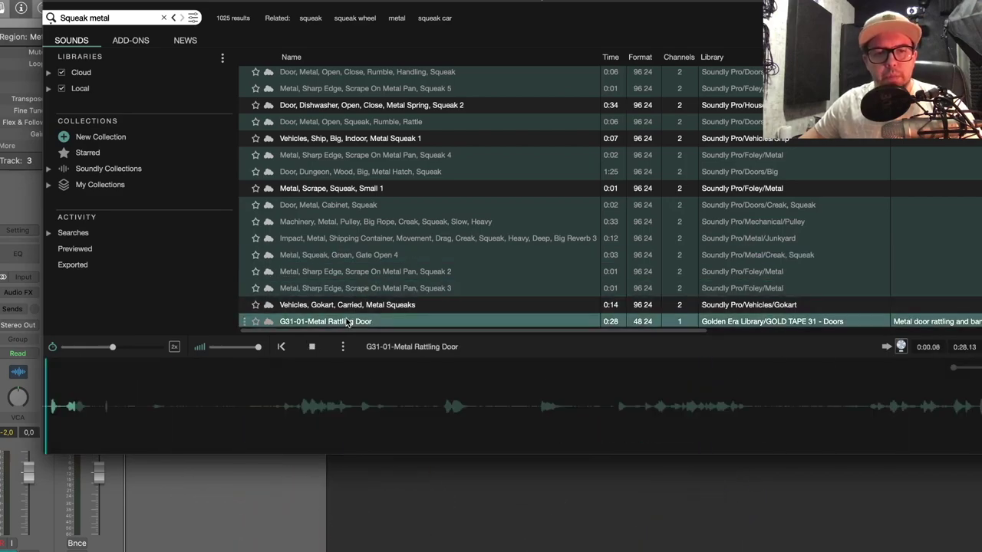
scroll(349, 318, down, 3)
click(343, 313)
scroll(344, 299, down, 1)
click(346, 279)
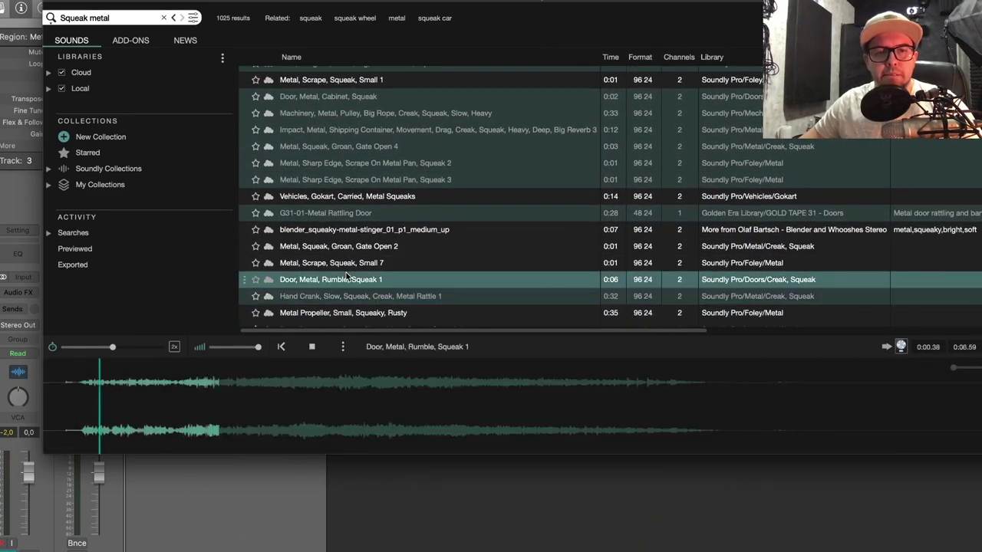
Audition "Door, Metal, Rumble, Squeak 1" at 33% speed and place a selected section of it on a new Logic track below the existing ones.
click(317, 375)
click(242, 398)
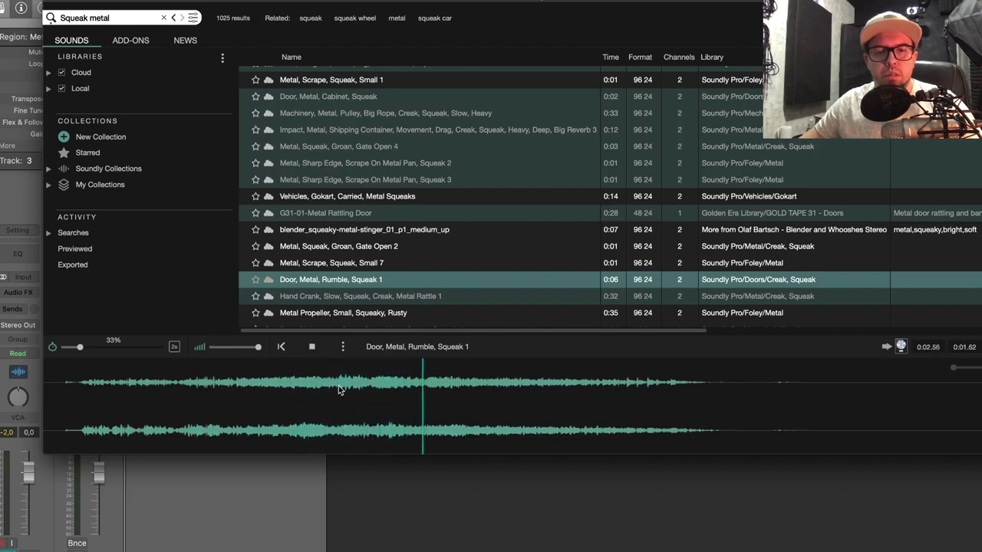
click(407, 389)
click(415, 385)
click(417, 387)
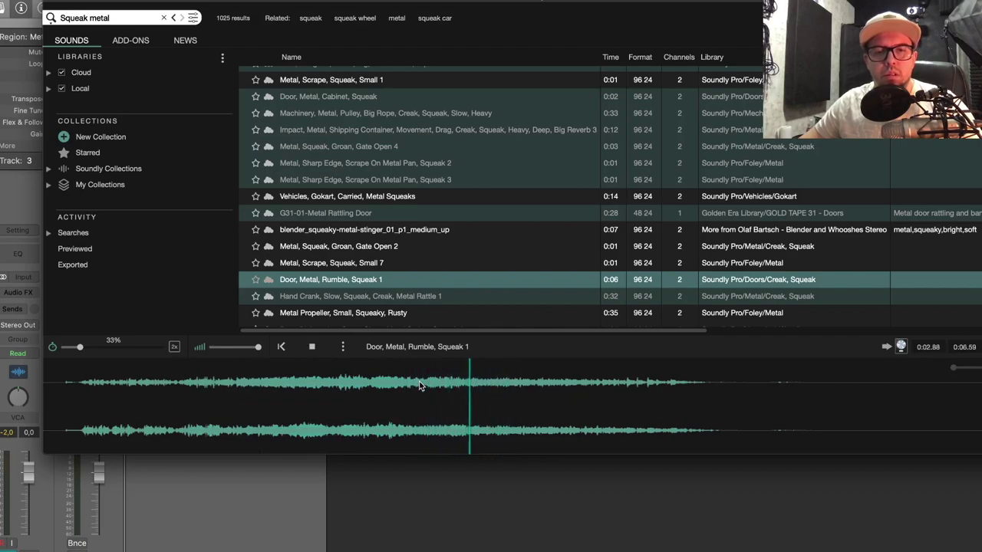
drag(399, 385, 736, 389)
drag(559, 406, 400, 481)
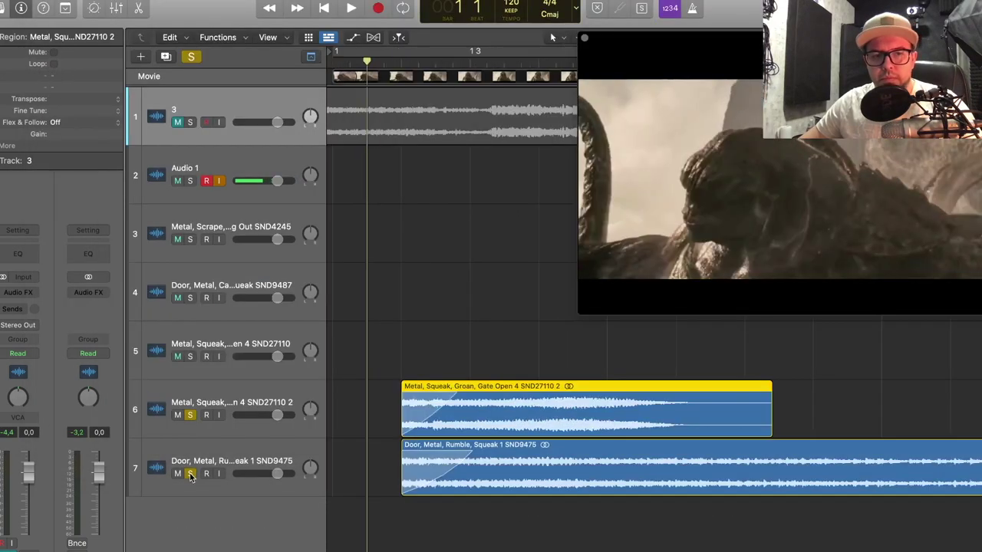
Play the soloed gate groan and door rumble regions together against the movie from the start.
scroll(288, 387, down, 5)
scroll(288, 440, up, 5)
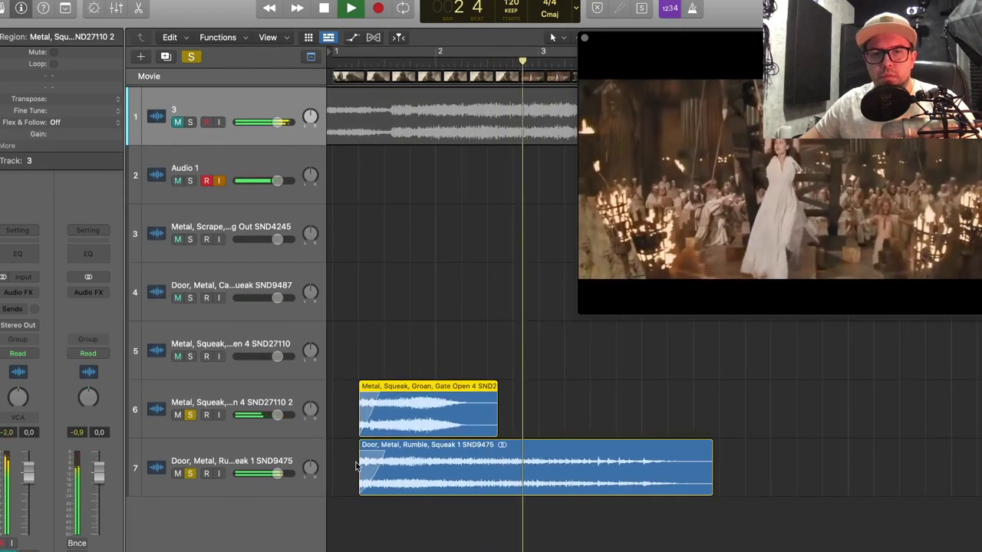
key(space)
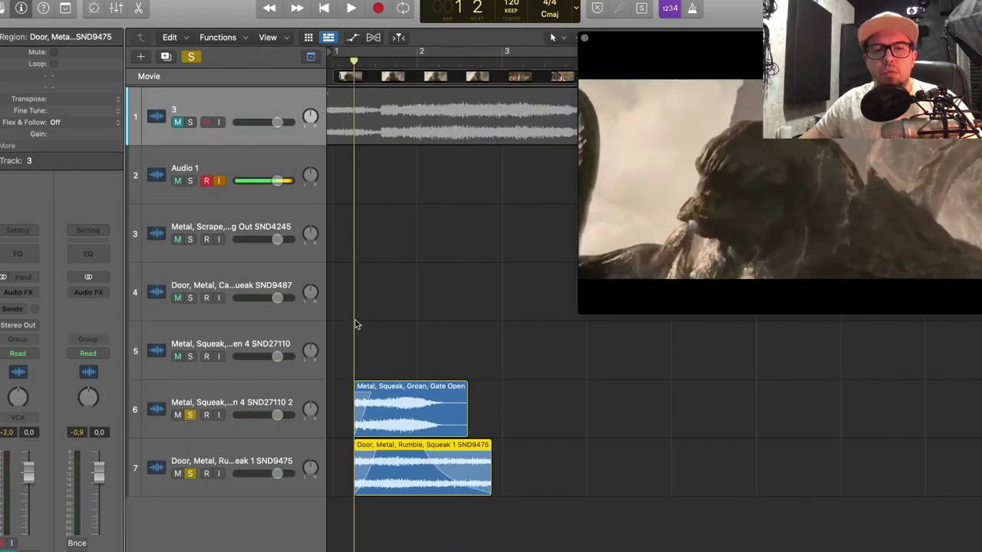
scroll(356, 325, up, 4)
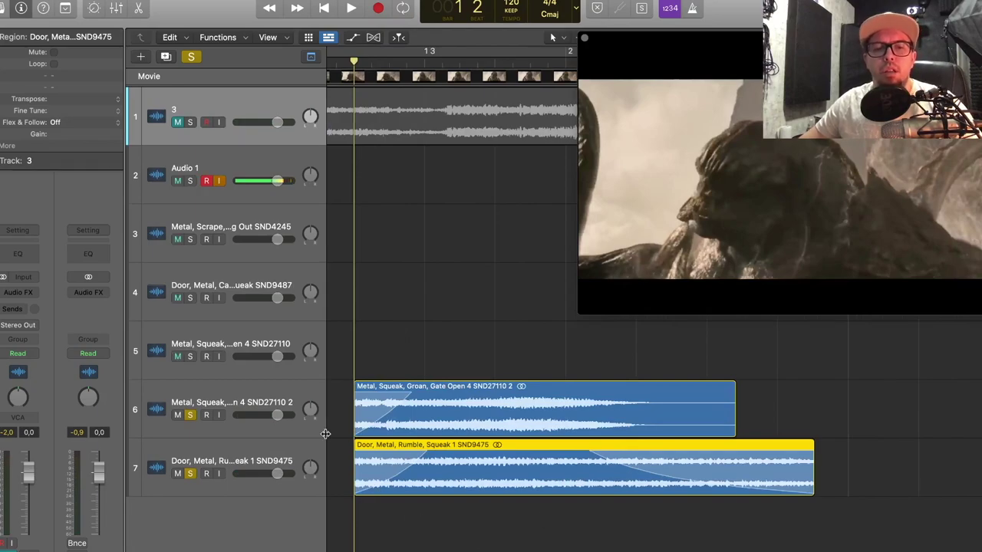
key(space)
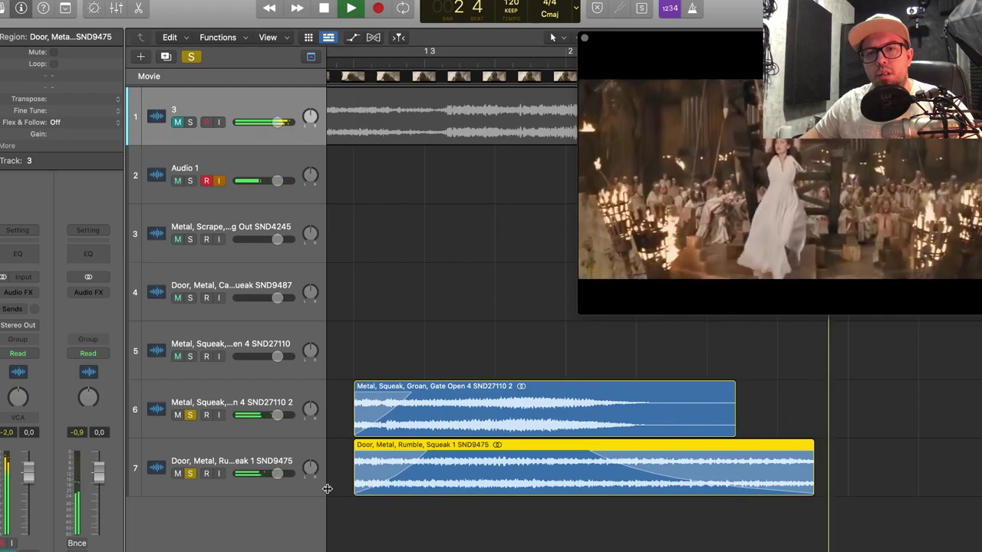
key(super+Left)
key(space)
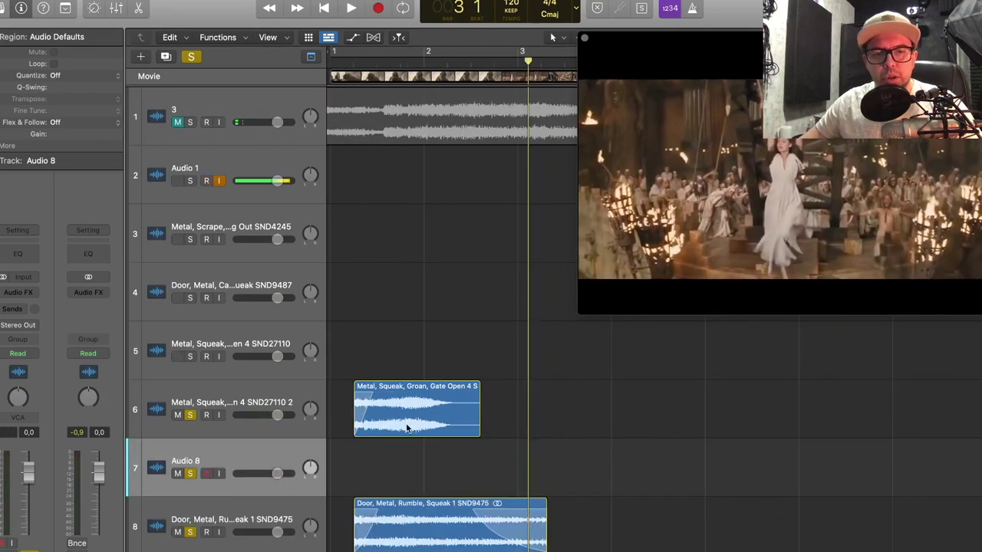
Copy the "Metal, Squeak, Groan, Gate Open 4" region to the Audio 8 track, stretch it past bar 3 and play the layers.
drag(408, 429, 417, 462)
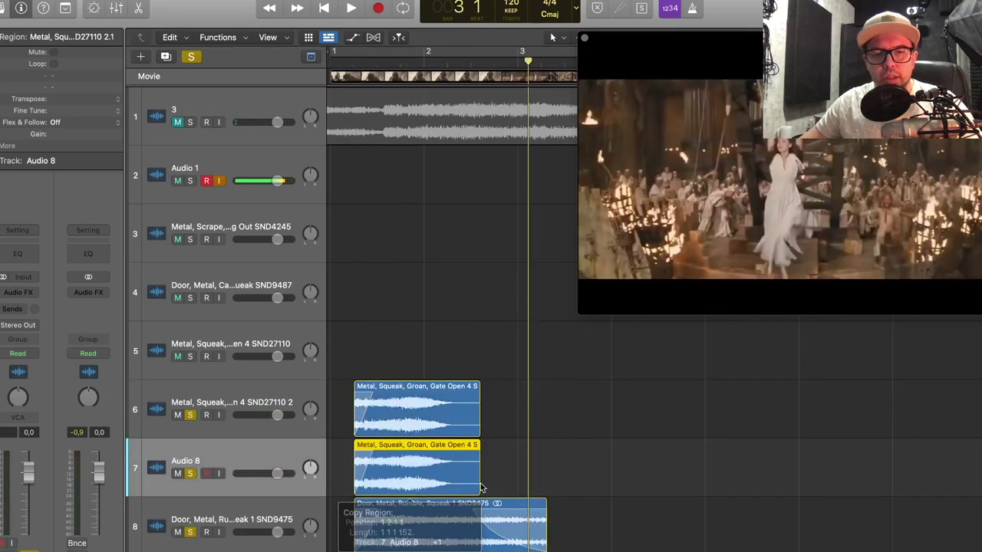
drag(479, 478, 576, 478)
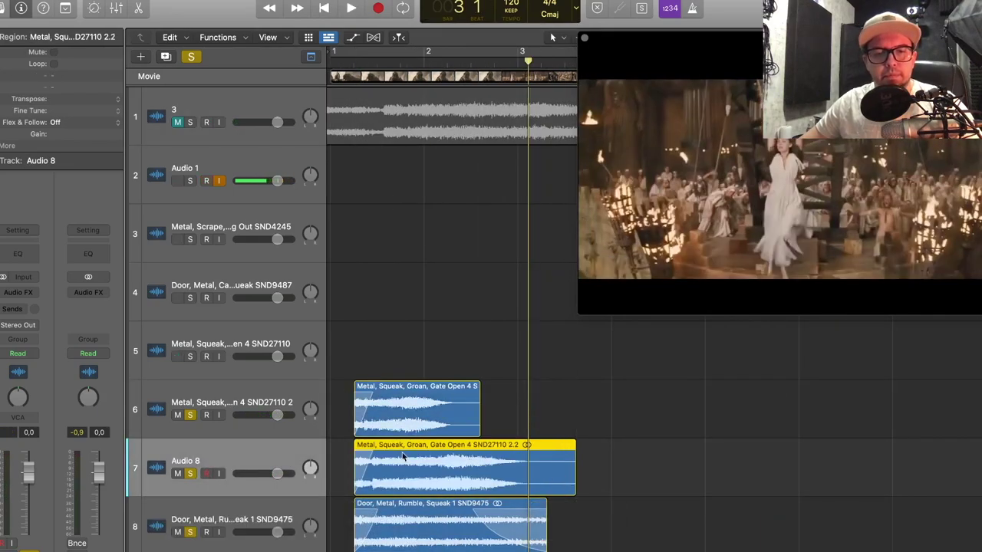
click(341, 60)
key(space)
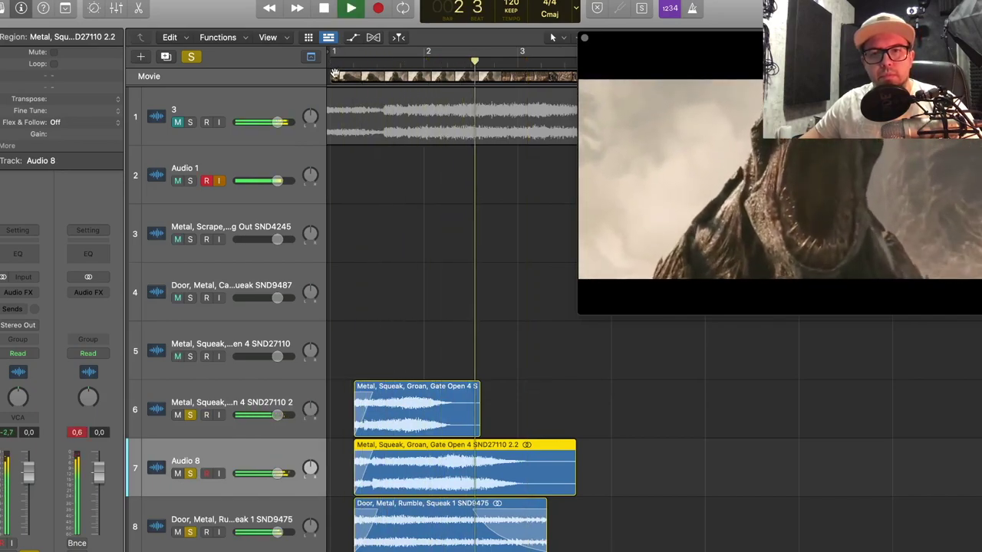
key(space)
Process the "Door, Metal, Rumble, Squeak 1" track with Pitch Shifter, newBV3, Chorus, Phase Distortion and Compressor effects, and check it in playback.
key(super+Tab)
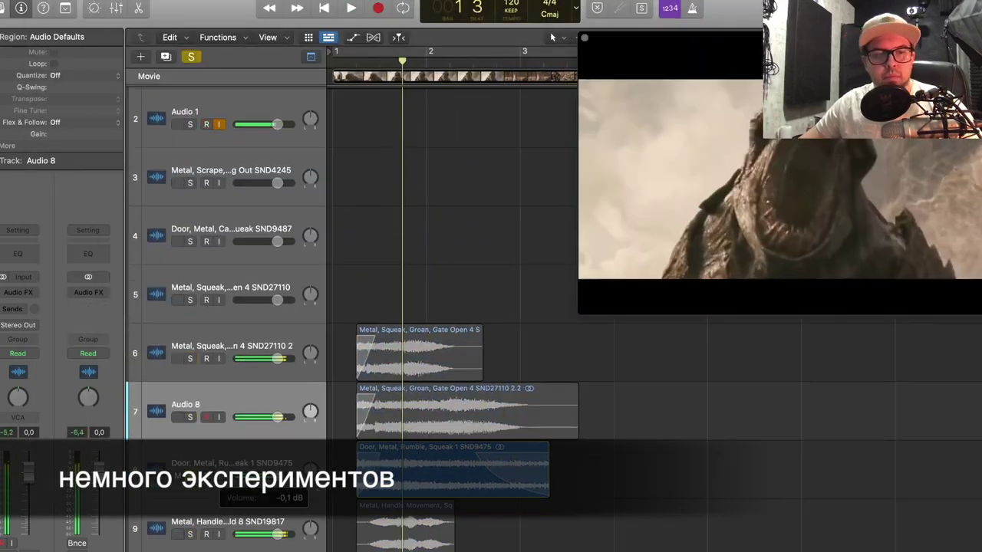
click(18, 287)
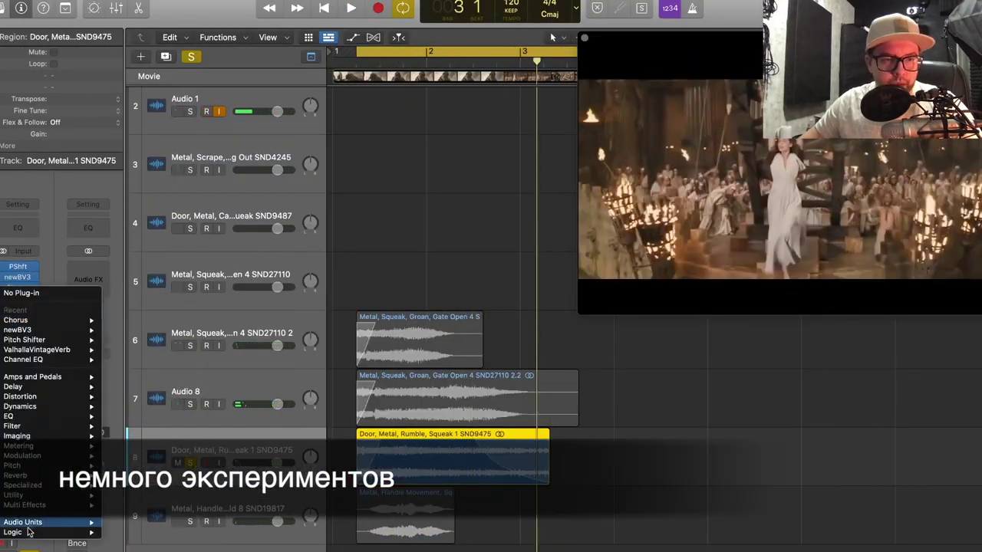
click(223, 435)
key(space)
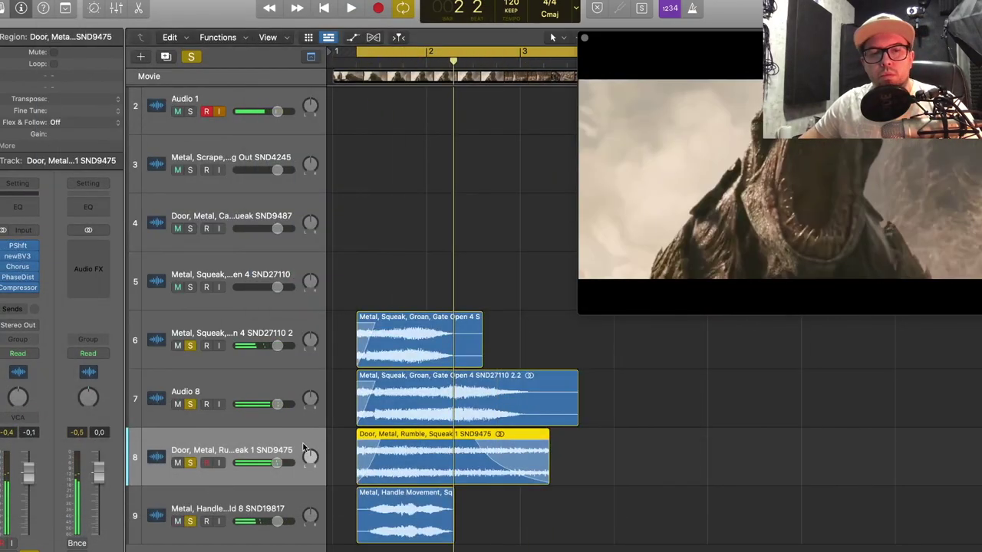
Shape the soloed Audio 8 track with Vocal Transformer, using the Low Format preset during playback.
key(space)
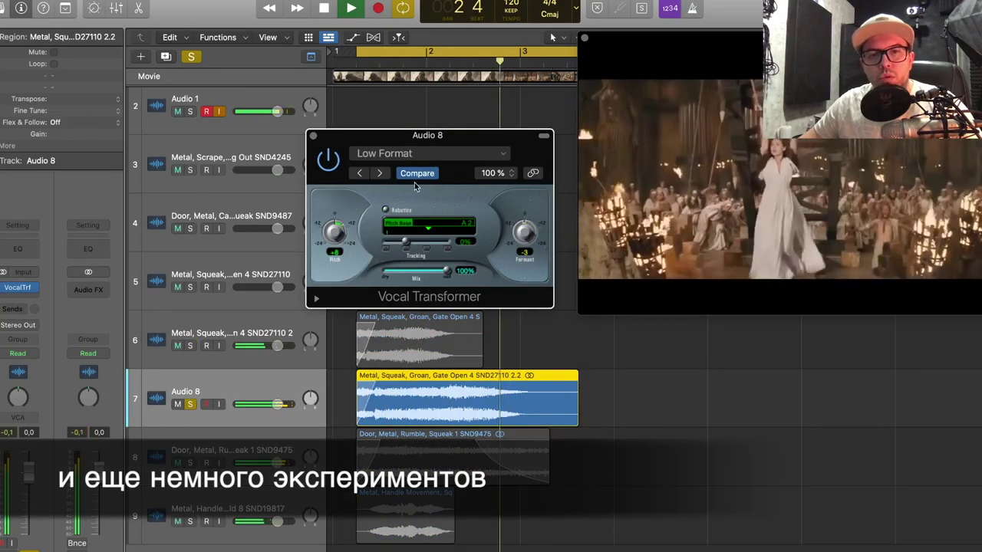
key(bracketright)
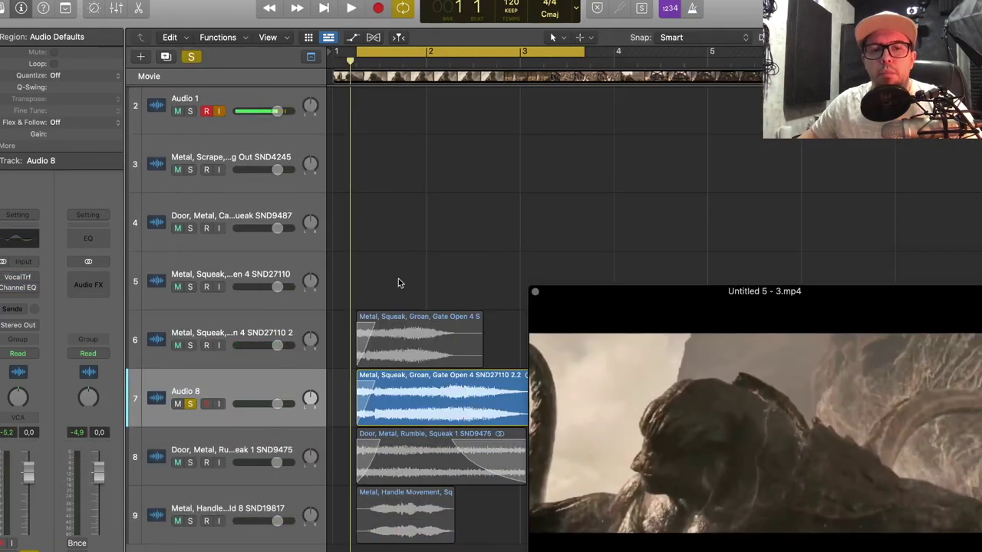
Place the movie window above the layered sound regions so that both the picture and the waveforms can be seen.
scroll(370, 527, down, 1)
scroll(430, 460, right, 2)
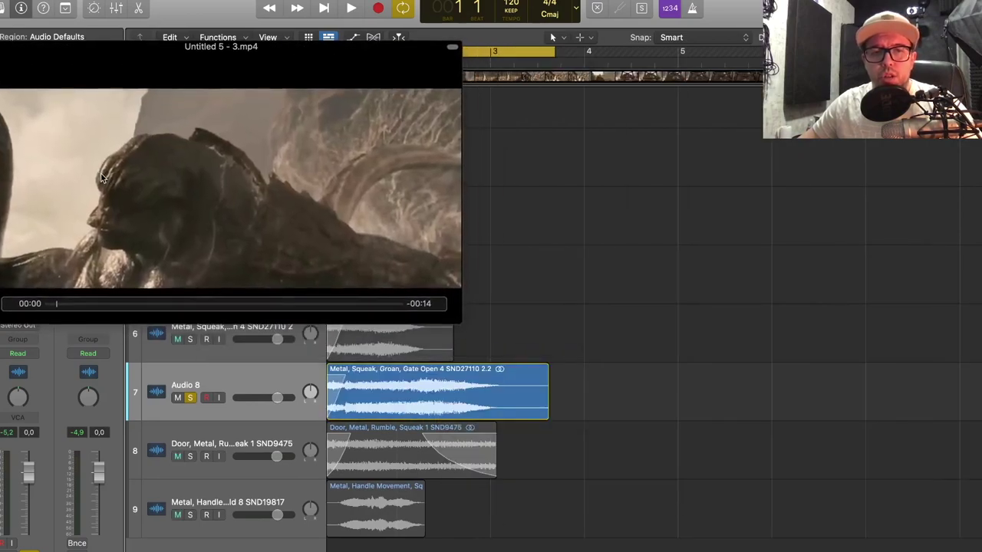
scroll(429, 362, left, 2)
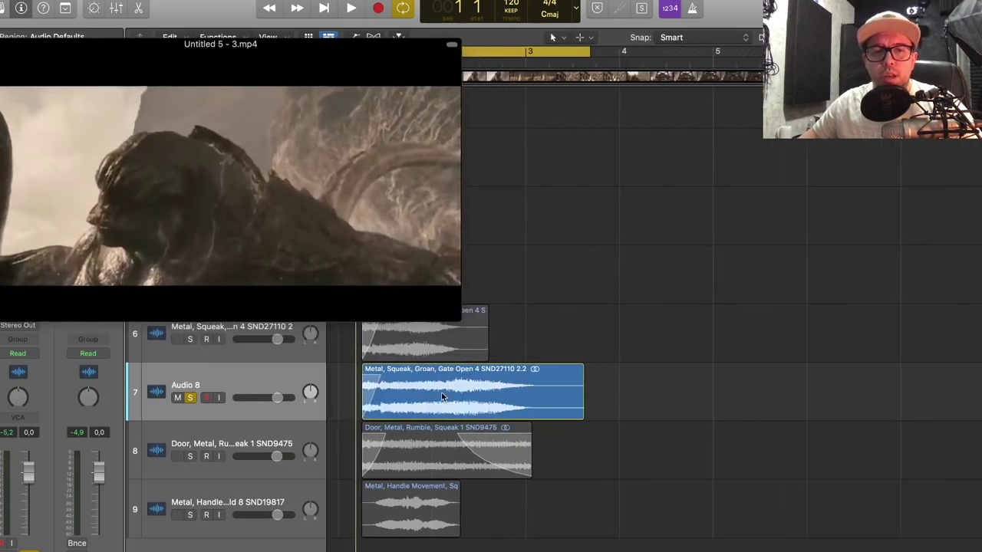
scroll(430, 362, up, 1)
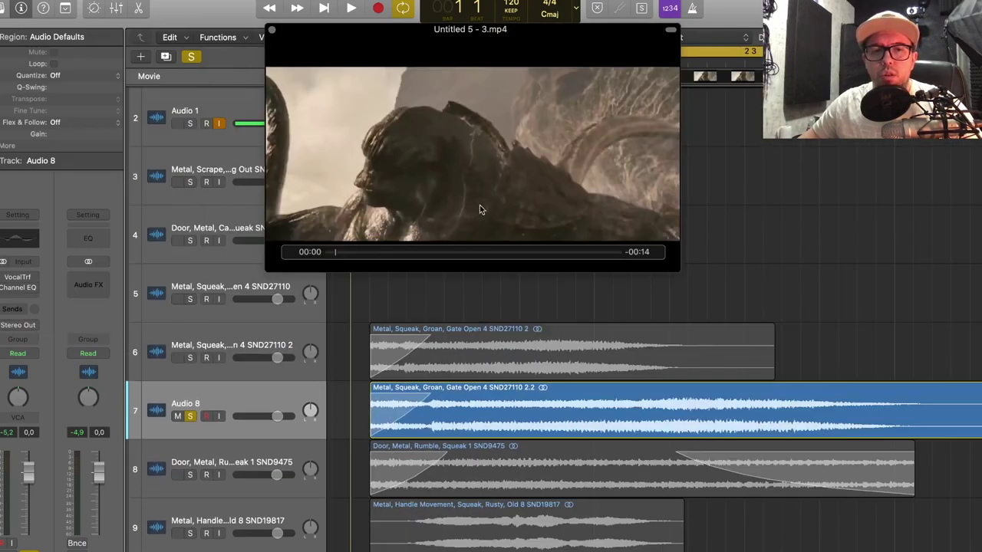
drag(480, 205, 583, 219)
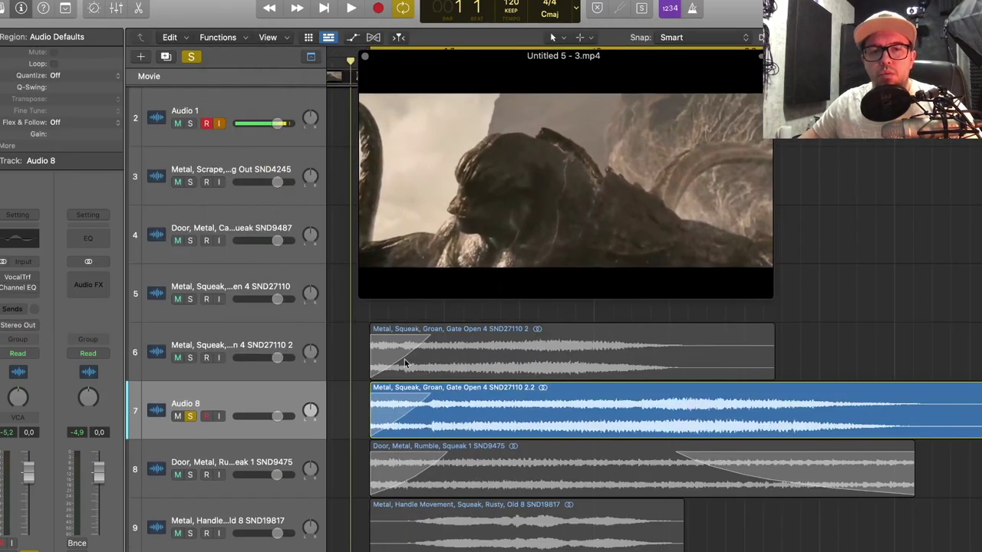
Play the soloed Audio 8 roar against the movie from the start.
key(space)
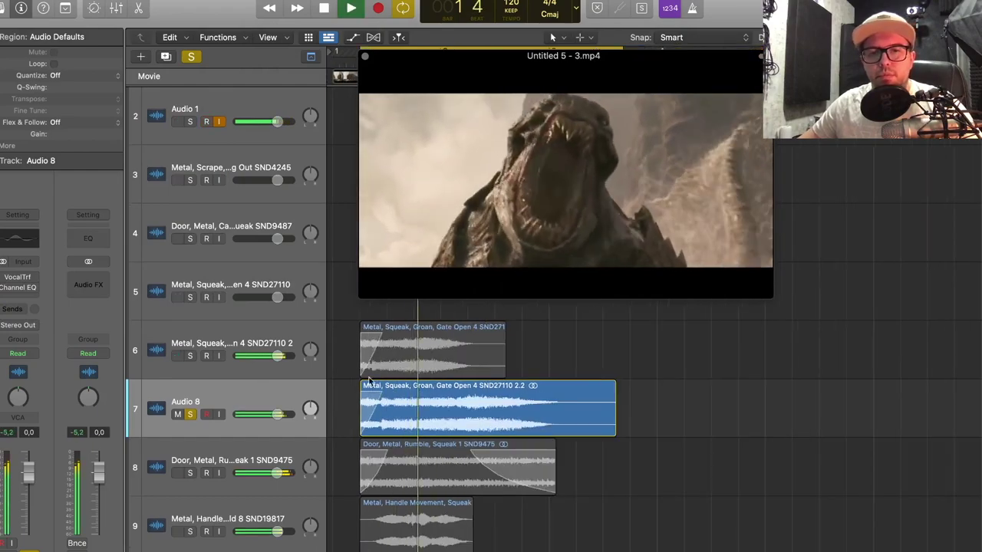
key(super+Left)
key(space)
Set the boosted mid band of Audio 8's Channel EQ to 500 Hz and +6.6 dB, comparing it with the bypassed sound.
click(19, 238)
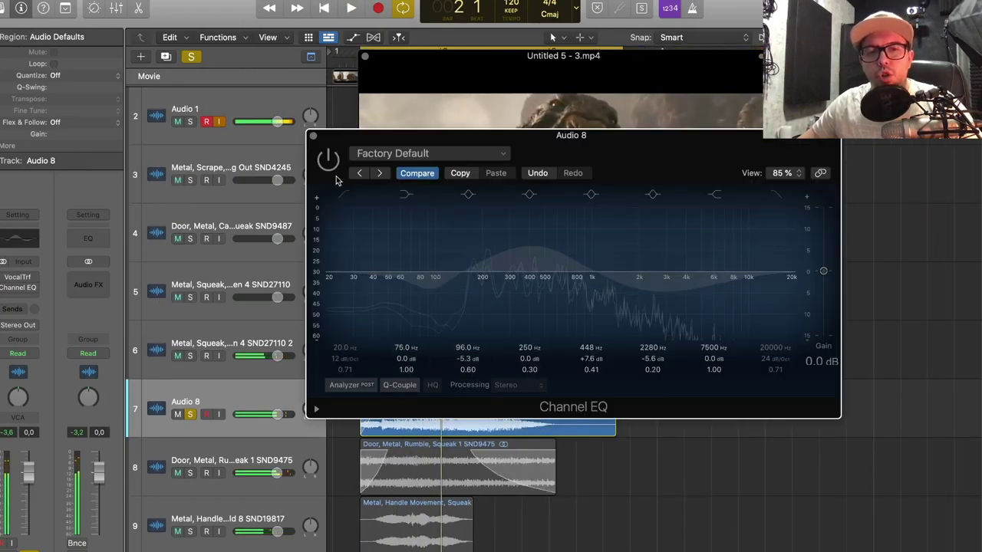
drag(537, 254, 546, 261)
key(space)
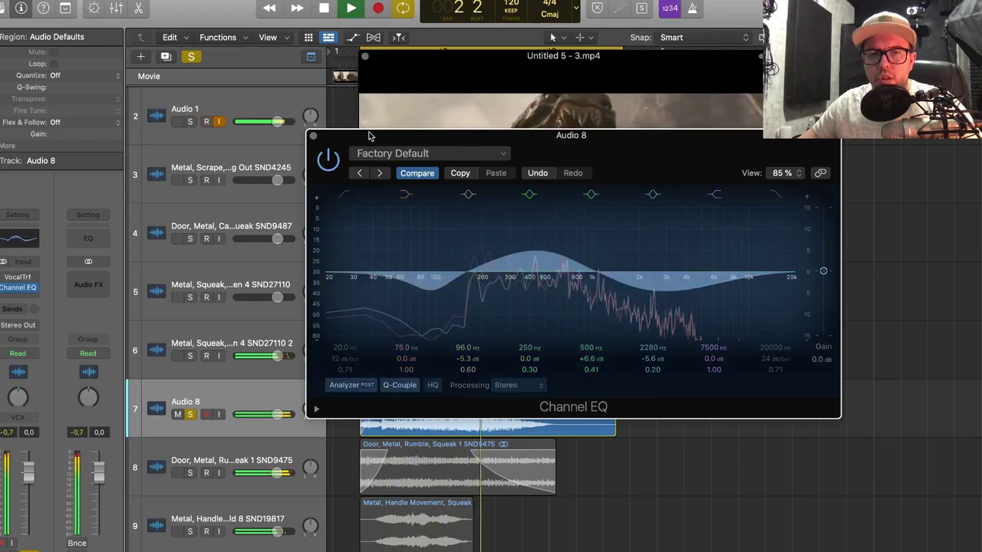
click(313, 136)
key(space)
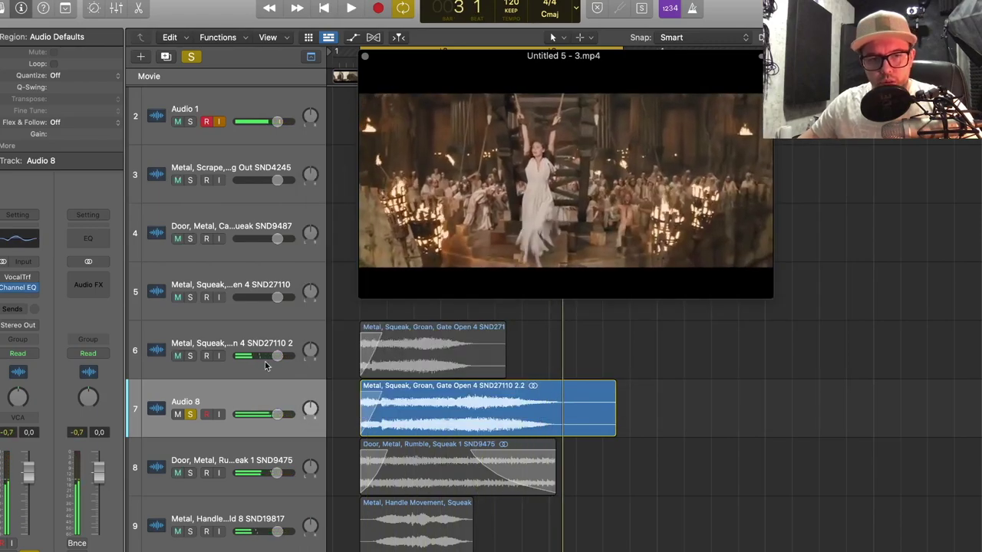
Move the Audio 8 track above the "Metal, Squeak, Groan, Gate Open 4" track, solo the latter as well and play both.
drag(293, 371, 175, 378)
click(191, 414)
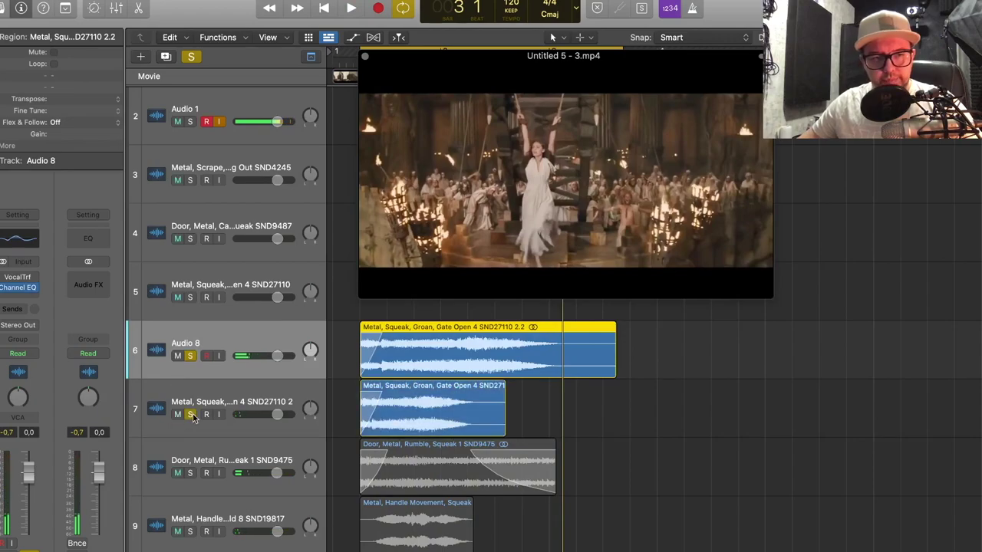
key(space)
key(space)
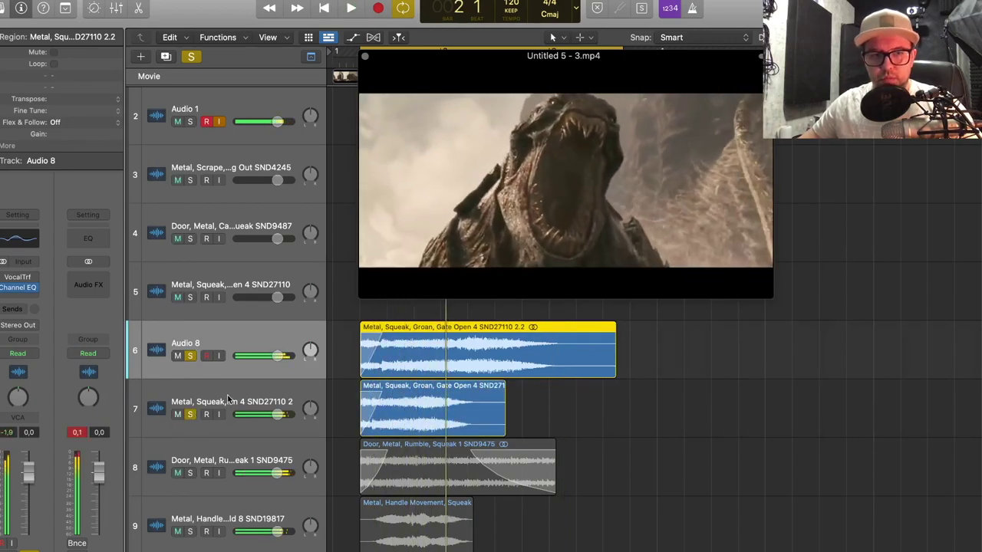
Solo only the "Metal, Squeak, Groan, Gate Open 4 SND27110 2" track, play it and add a Channel EQ.
click(409, 413)
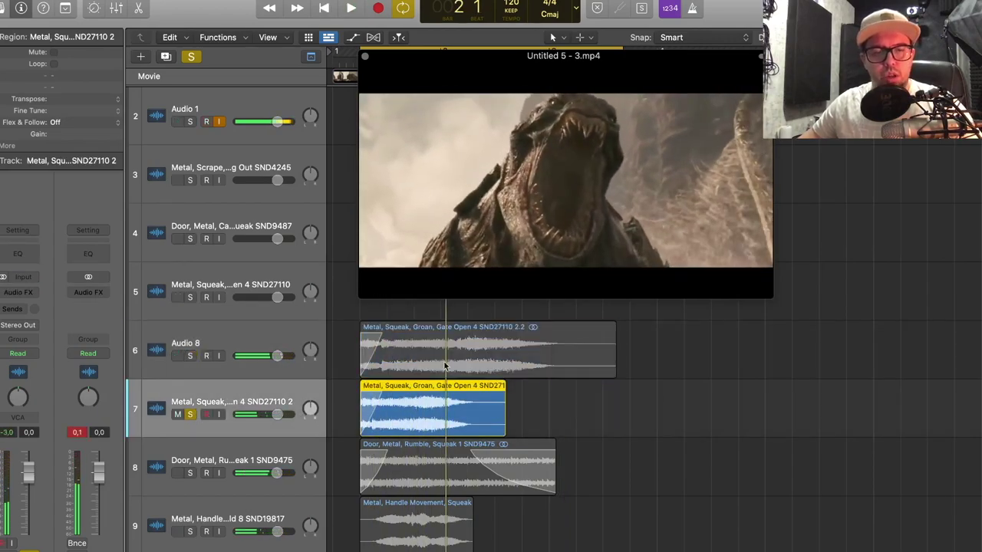
key(space)
key(space)
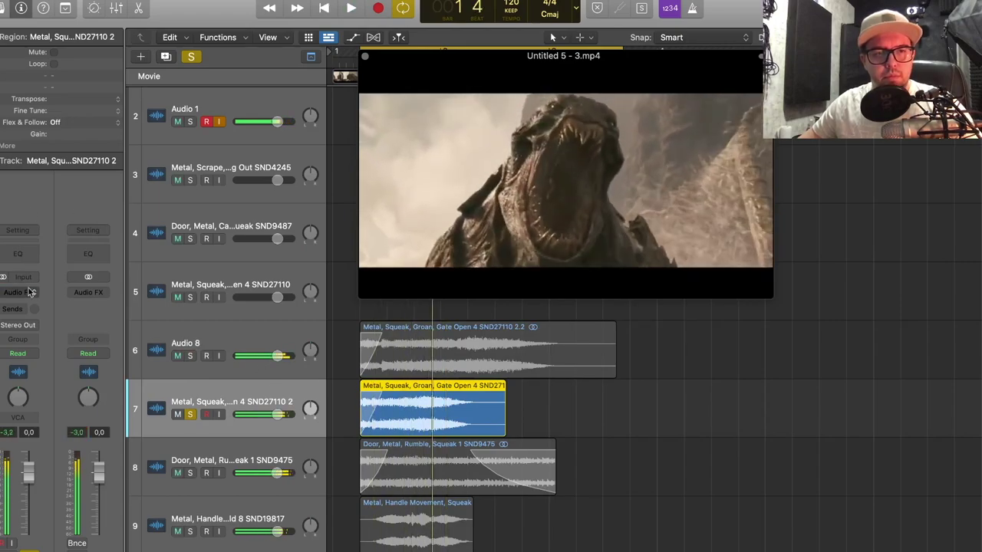
click(32, 294)
click(23, 317)
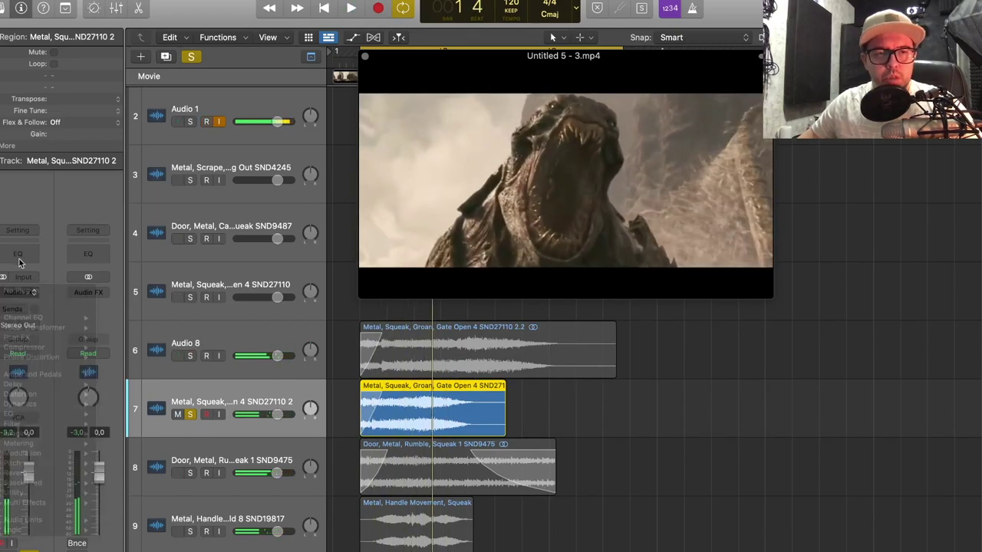
Cut the track's Channel EQ by 7.8 dB at 2140 Hz and by 6.6 dB at 406 Hz while playing it.
drag(653, 272, 638, 298)
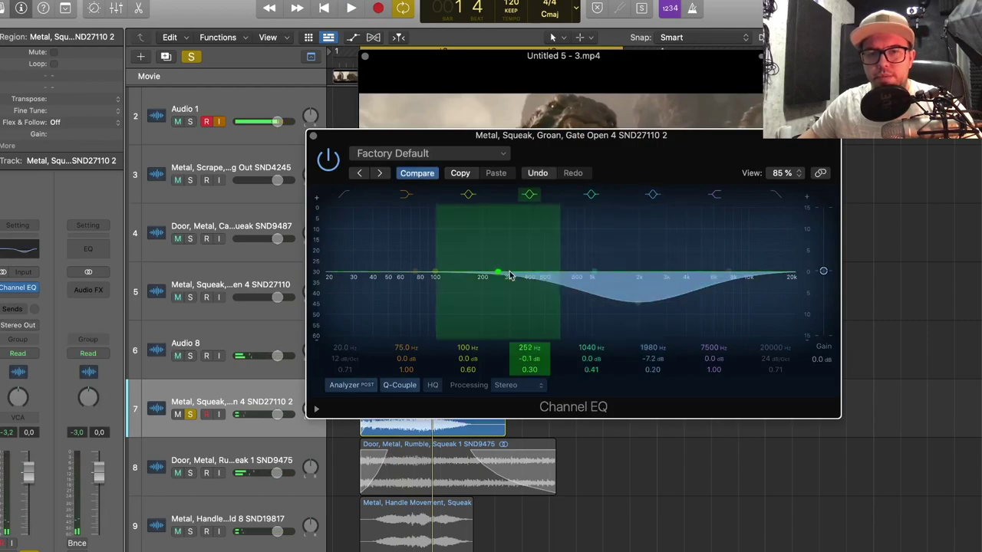
drag(508, 274, 544, 307)
key(space)
drag(659, 310, 665, 312)
key(space)
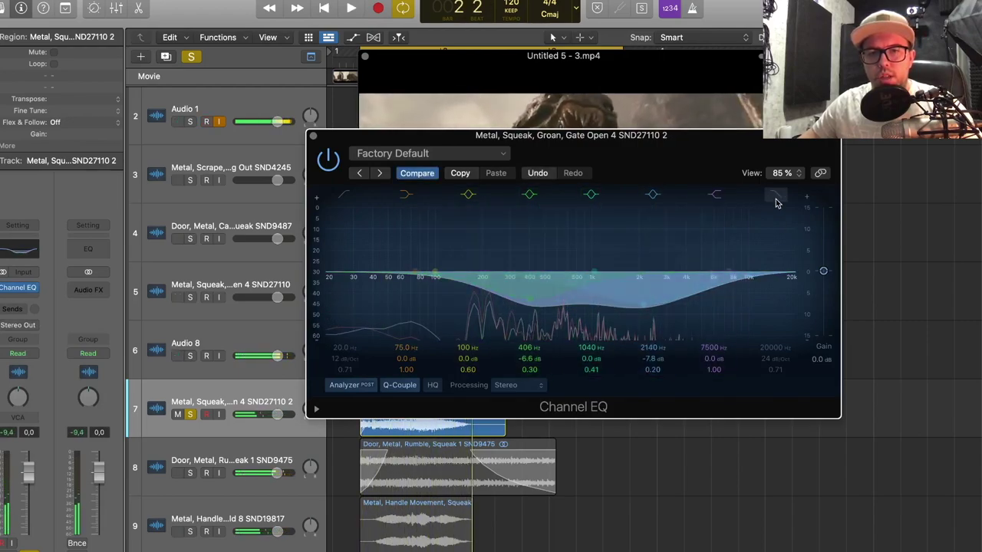
Low-pass the track's highs, boost 93 Hz by 10.9 dB and 298 Hz by 5.8 dB, and cut 650 Hz by 6.6 dB.
drag(793, 266, 738, 268)
key(space)
drag(432, 276, 474, 265)
drag(528, 292, 484, 246)
drag(602, 257, 572, 286)
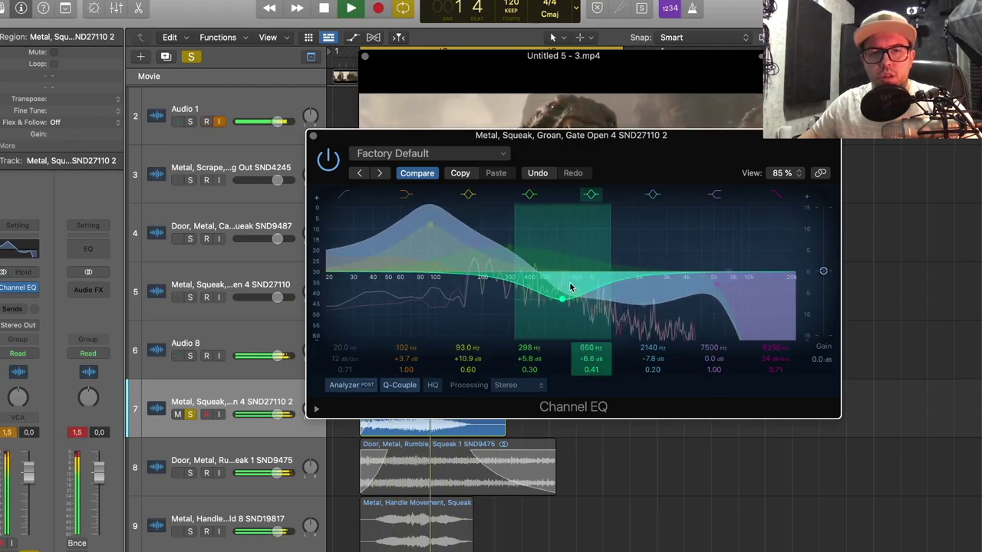
key(space)
Divide the Audio 8 region near its start, move the longer part earlier over the short one, and play the result.
click(182, 358)
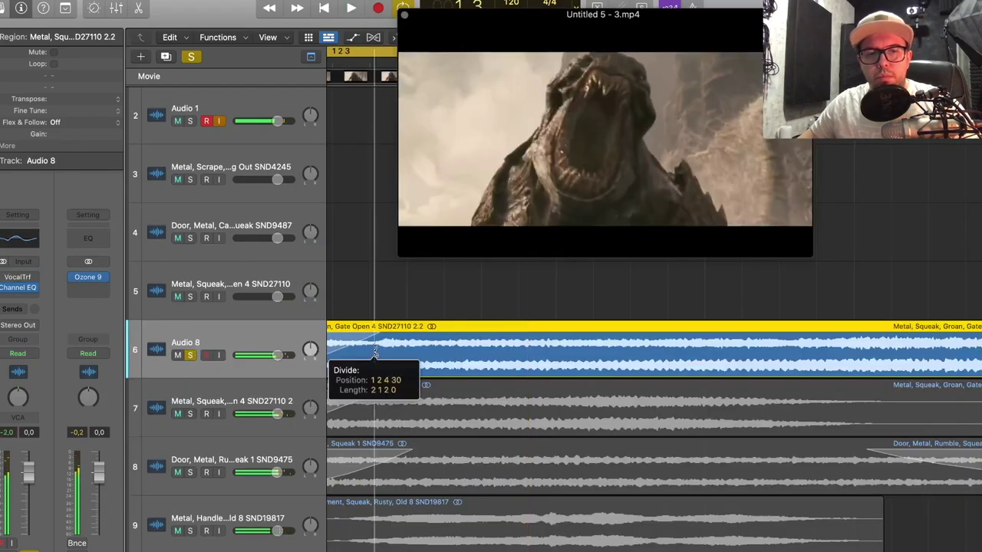
drag(330, 361, 416, 366)
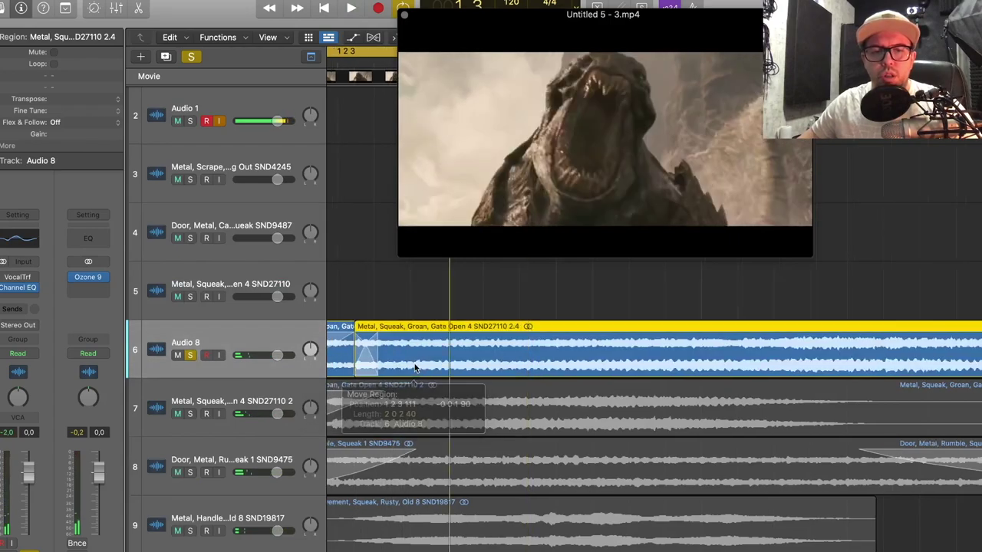
scroll(415, 367, down, 5)
key(space)
key(space)
click(357, 415)
Send Audio 8 to Bus 2 and set the mix of the bus's ValhallaVintageVerb to 83.6%.
click(27, 313)
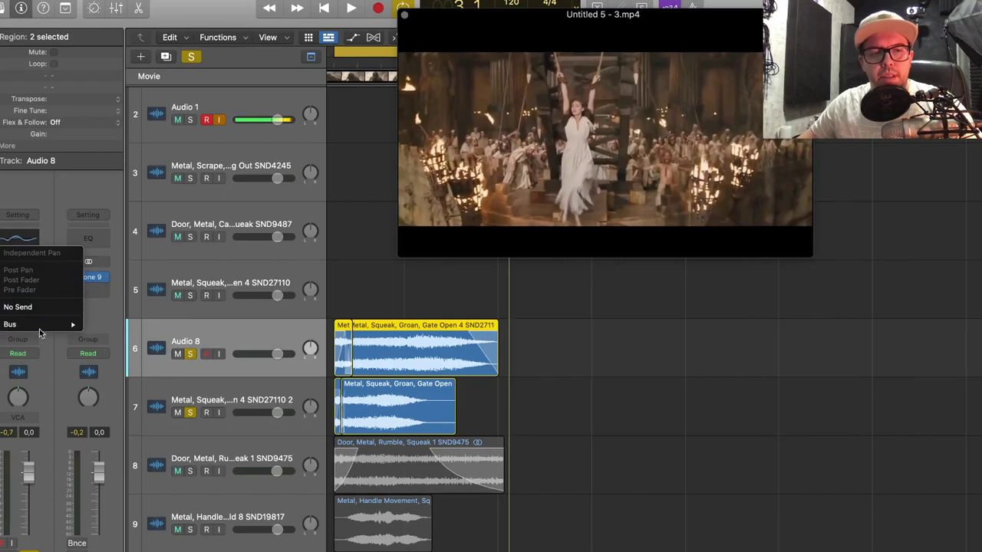
mouse_move(42, 325)
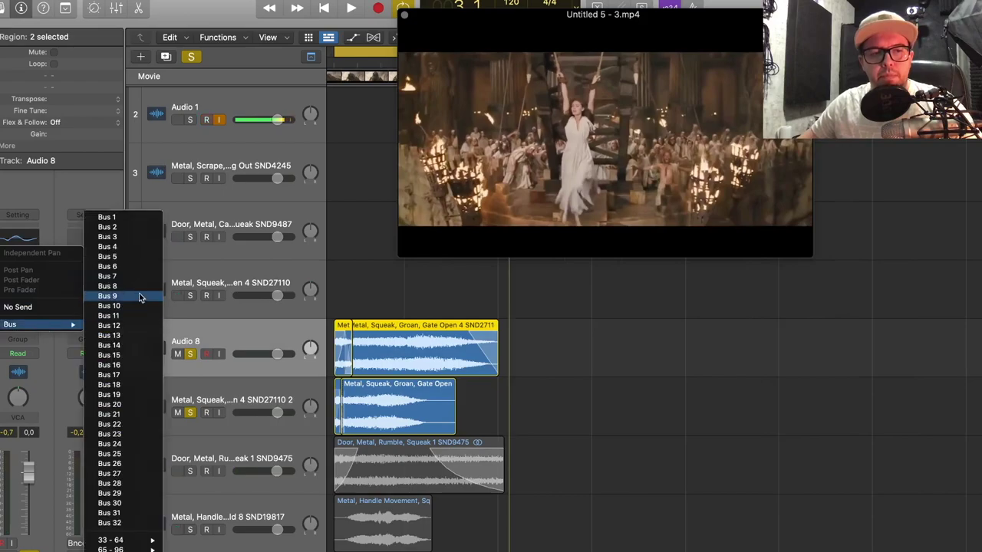
click(131, 228)
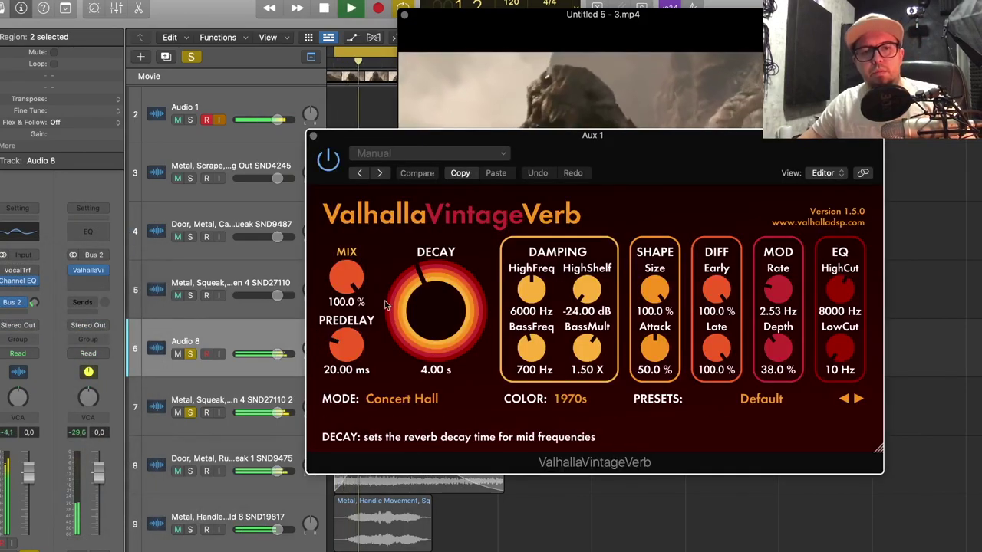
drag(346, 278, 346, 290)
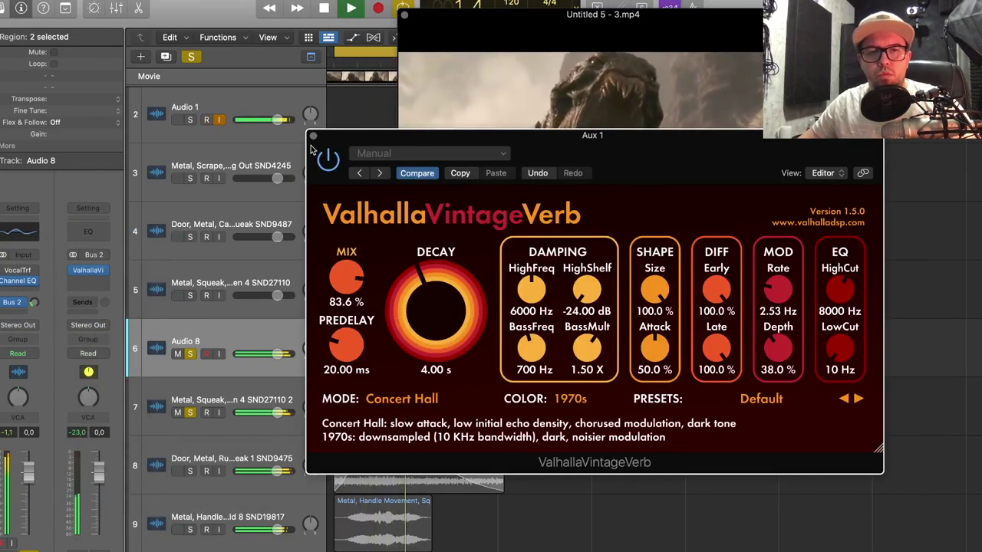
click(313, 137)
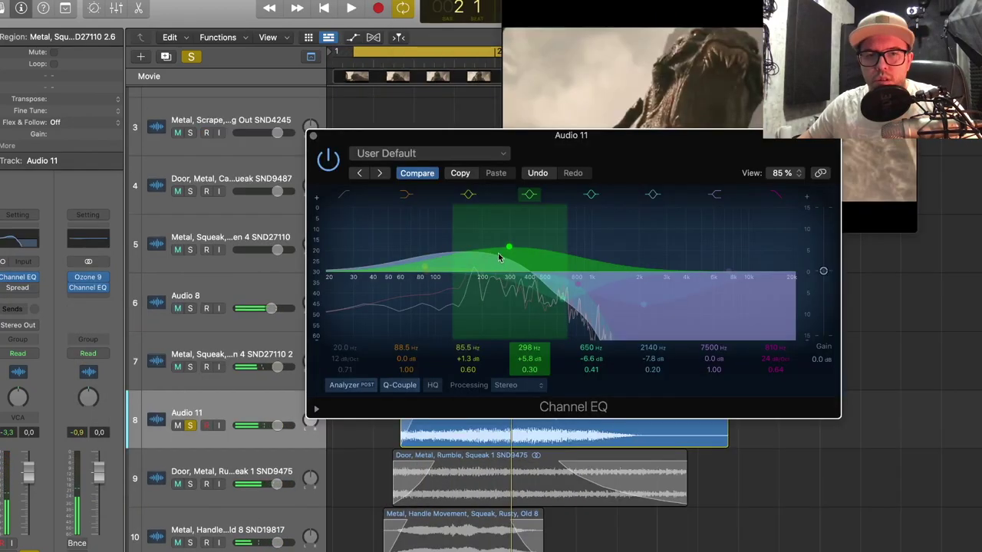
Set Audio 11's Channel EQ boost to +6.8 dB at 78.5 Hz and its mid cut to -4.9 dB at 286 Hz.
drag(498, 249, 432, 254)
key(space)
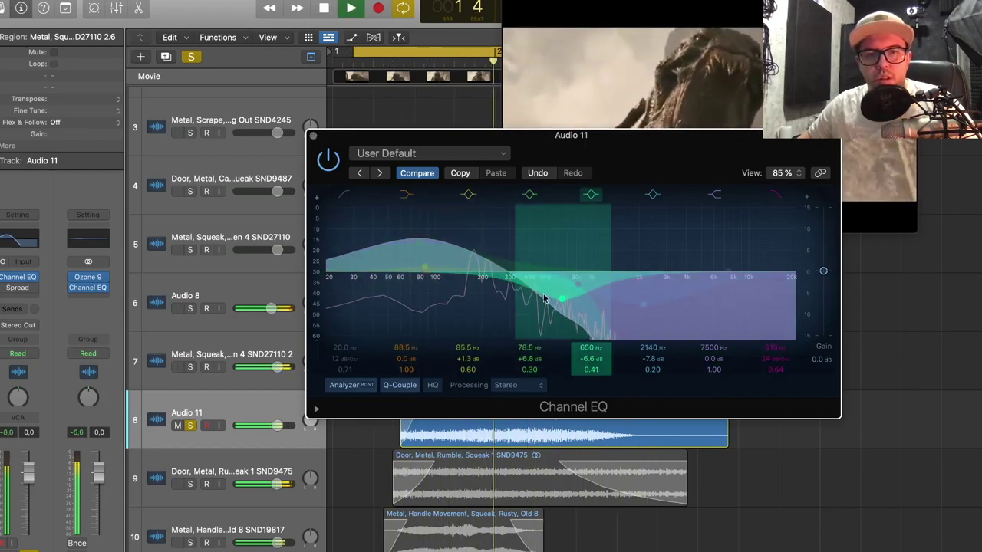
drag(544, 298, 504, 287)
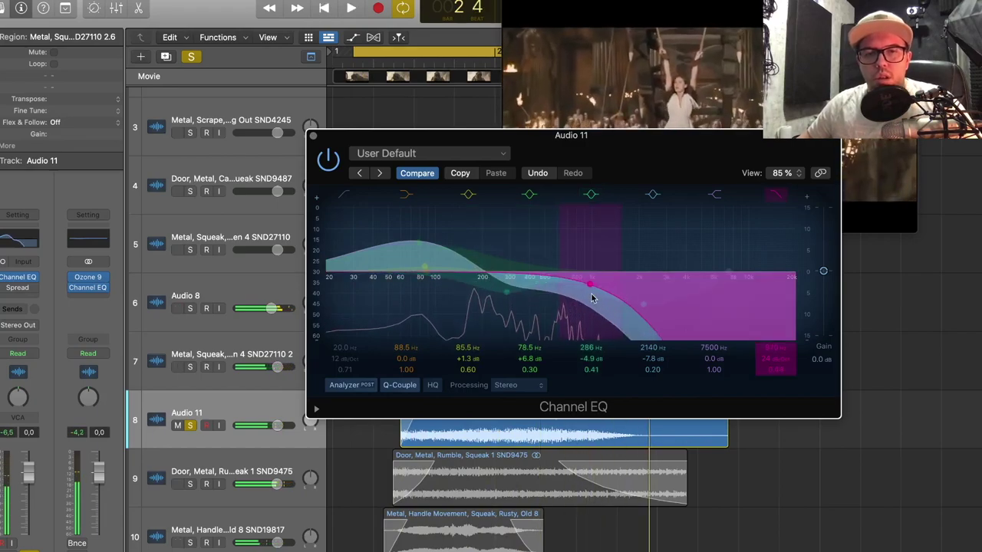
Replace Audio 11's Stereo Spread with a Pitch Shifter at -10 semitones and 100% mix.
click(35, 288)
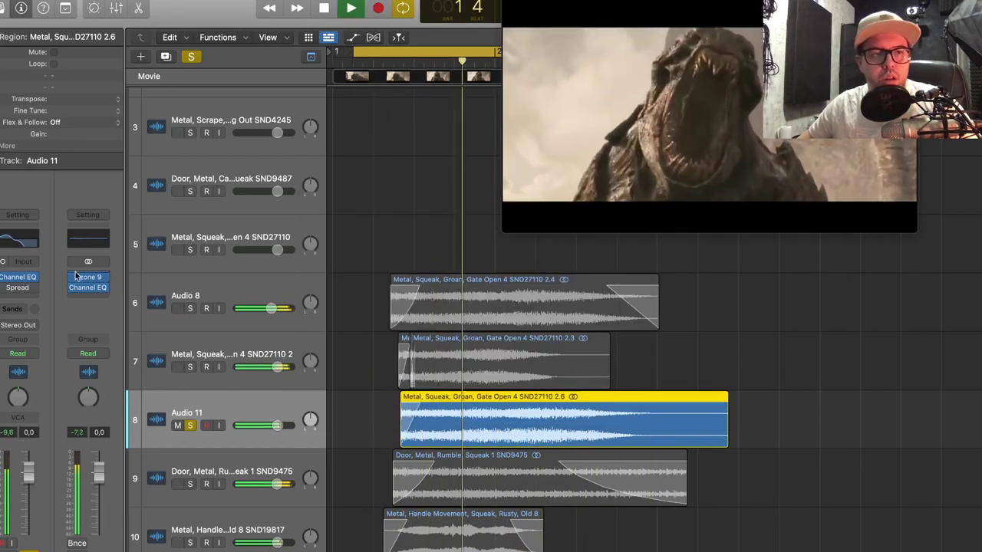
click(36, 288)
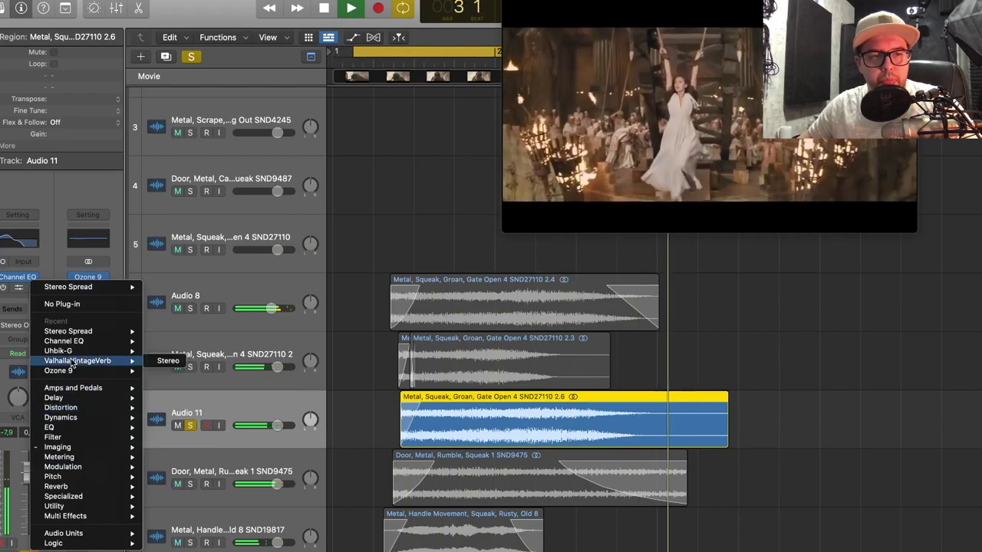
mouse_move(120, 478)
click(183, 487)
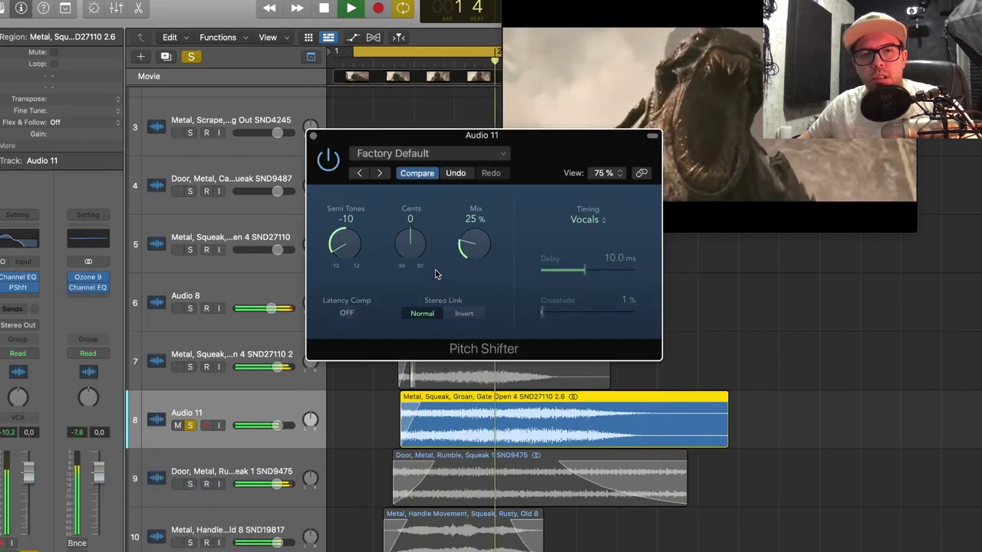
drag(475, 245, 484, 62)
key(space)
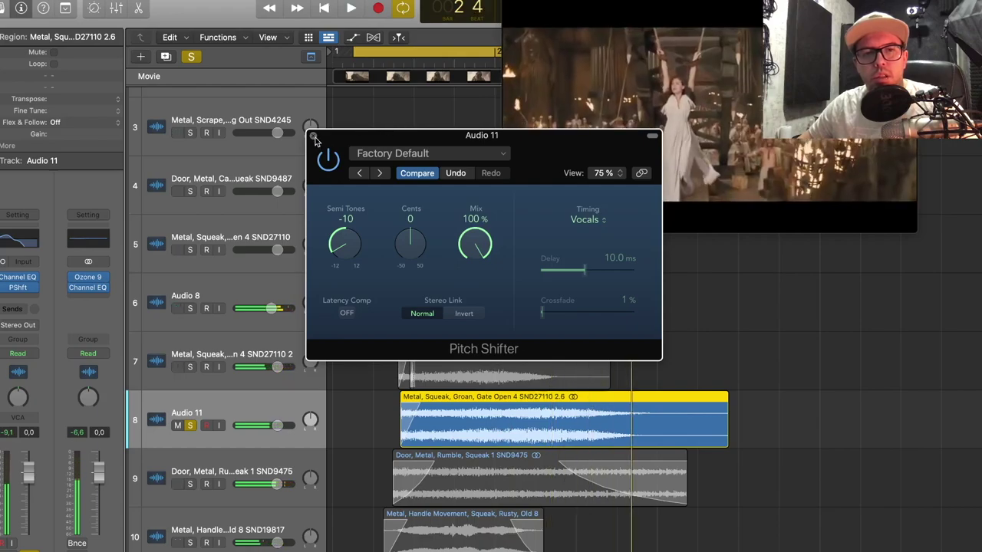
click(313, 136)
Solo Audio 8 together with the track below it and Audio 11, and play all three against the movie.
click(32, 300)
click(191, 308)
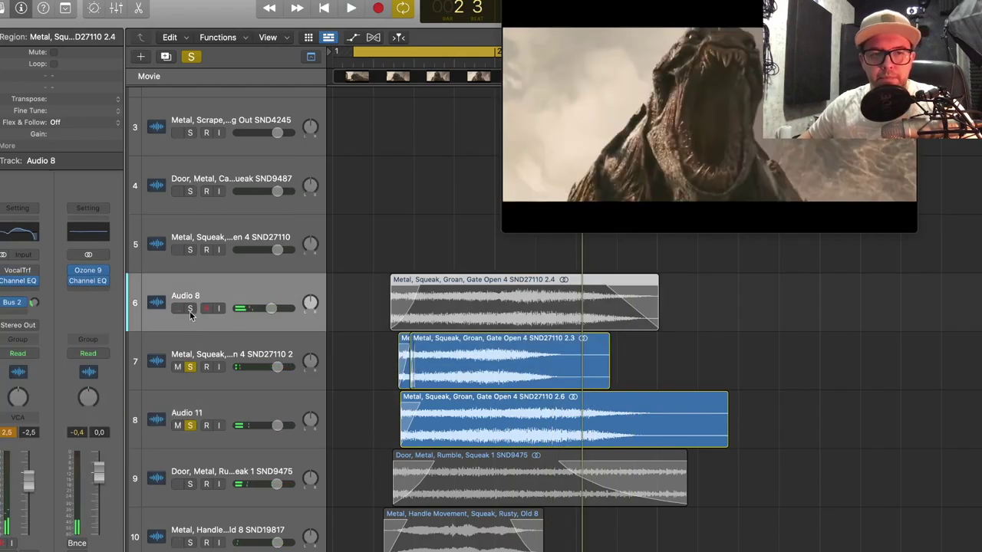
key(space)
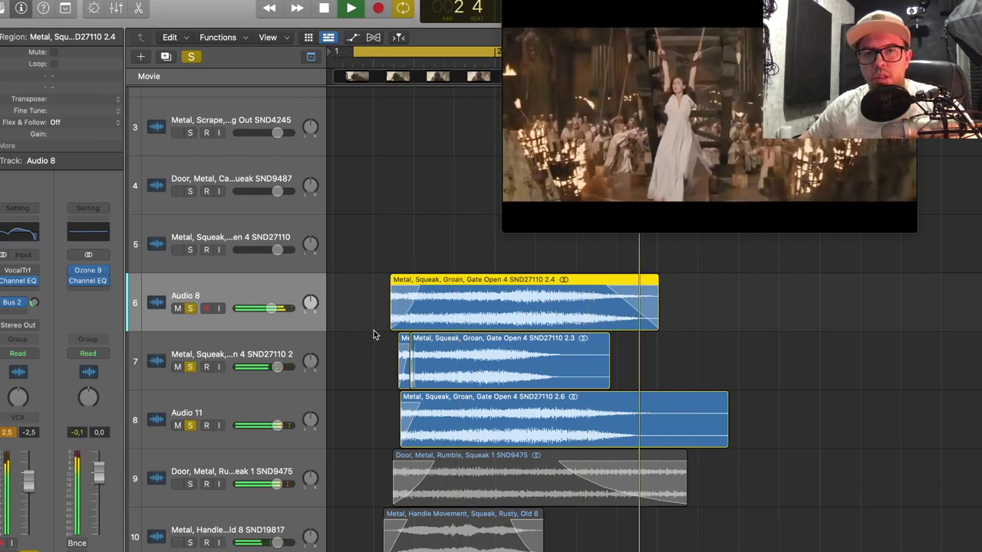
key(space)
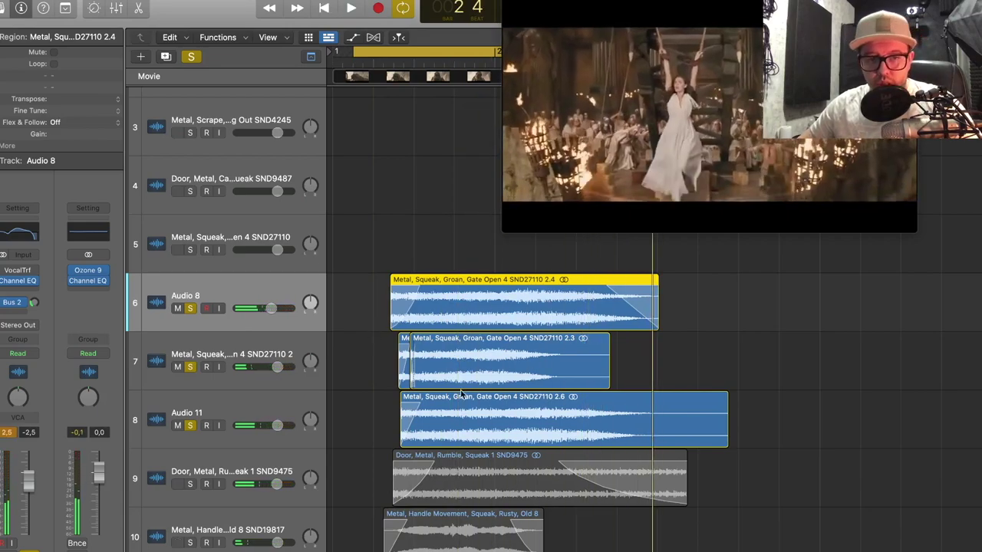
Clear all solos and solo the three Gate Open layers on tracks 6 to 8 again.
scroll(335, 458, down, 2)
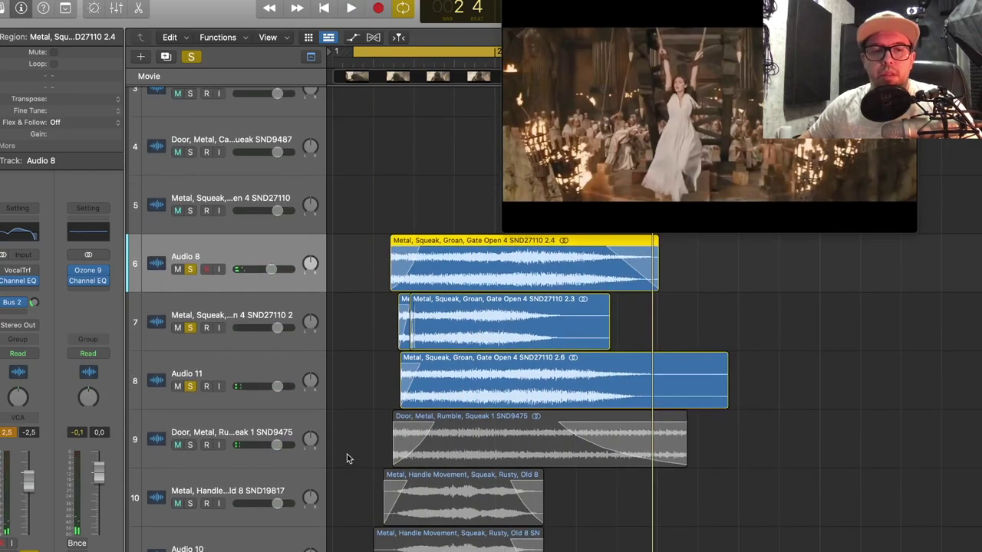
click(192, 58)
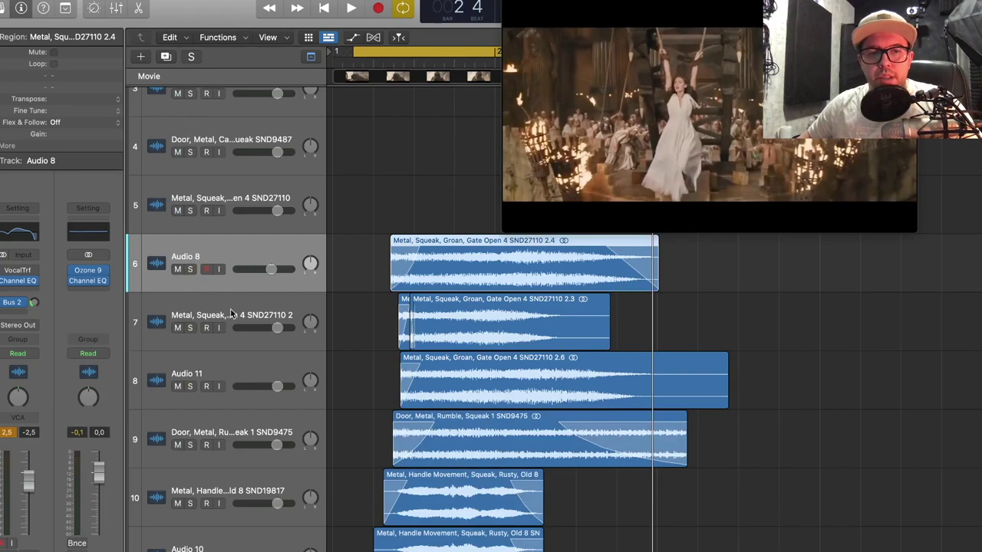
drag(189, 269, 197, 388)
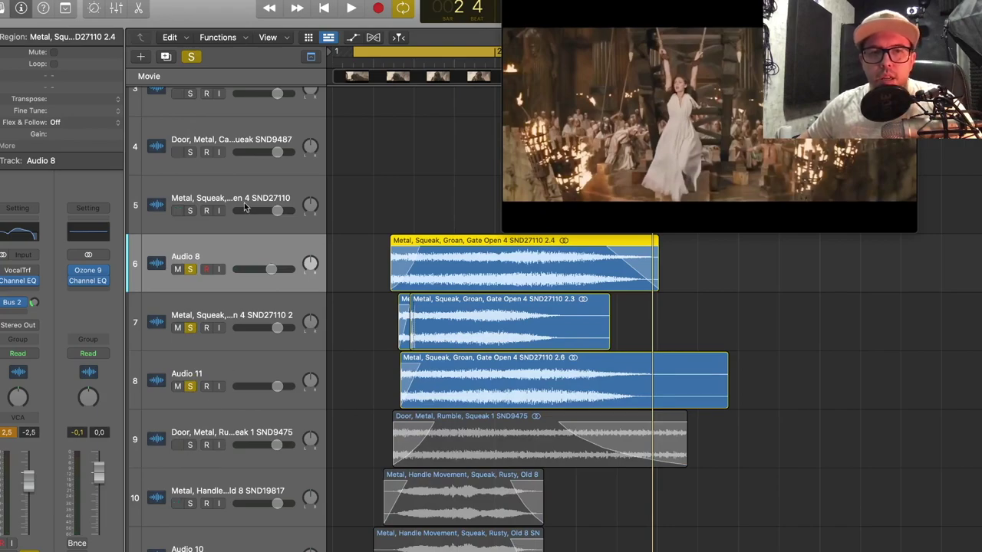
Play only the "Door, Metal, Rumble, Squeak 1" track, look at its newBV3 plug-in, and play it together with Audio 11.
click(192, 58)
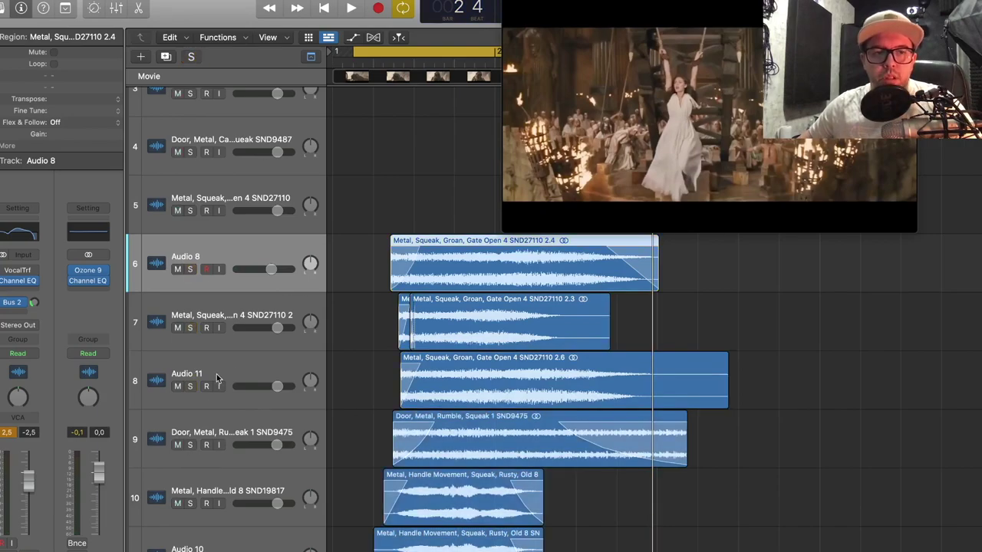
click(190, 445)
key(space)
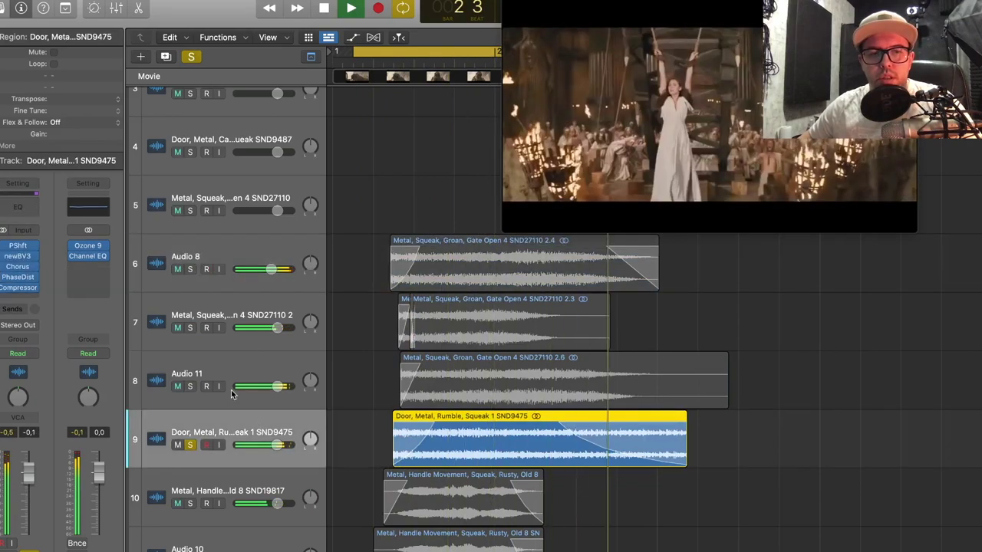
key(space)
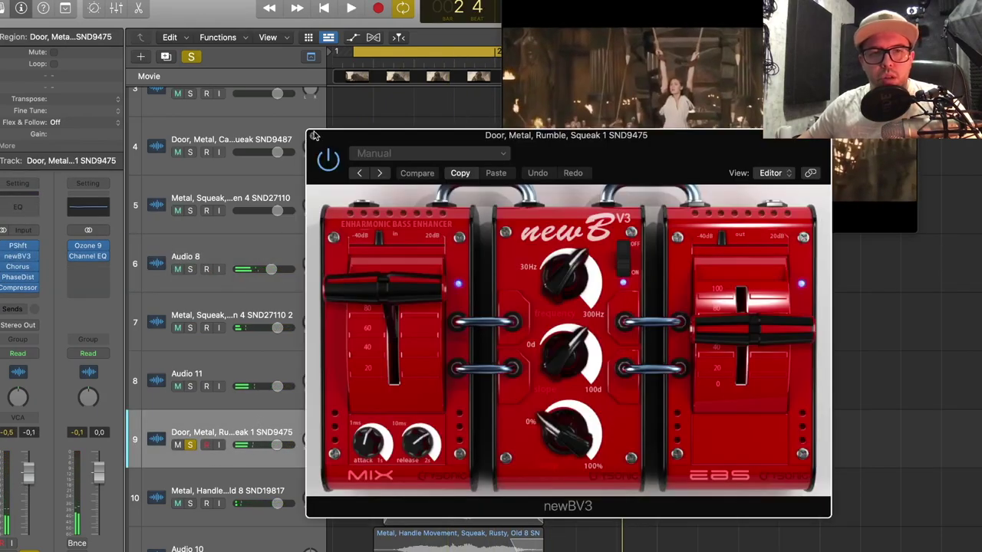
click(314, 136)
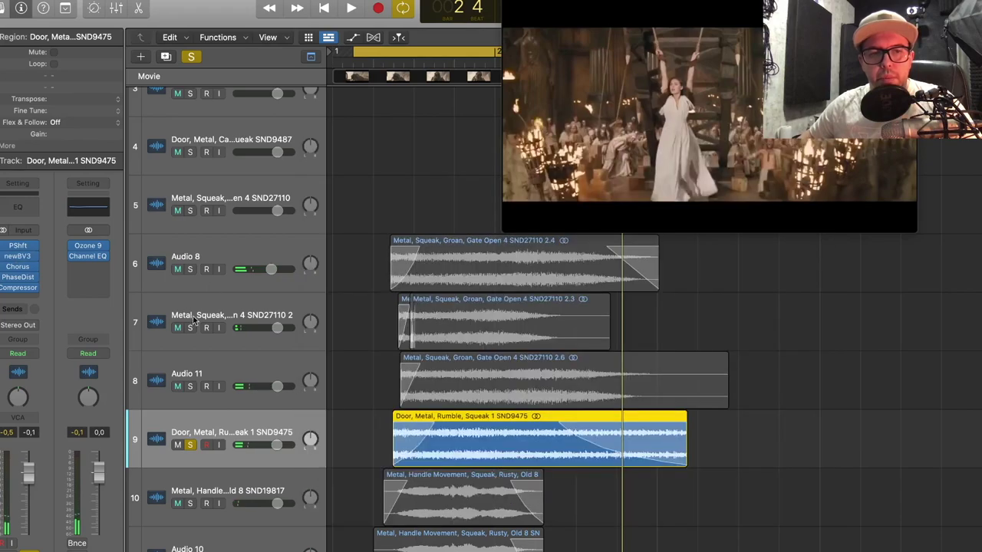
click(190, 387)
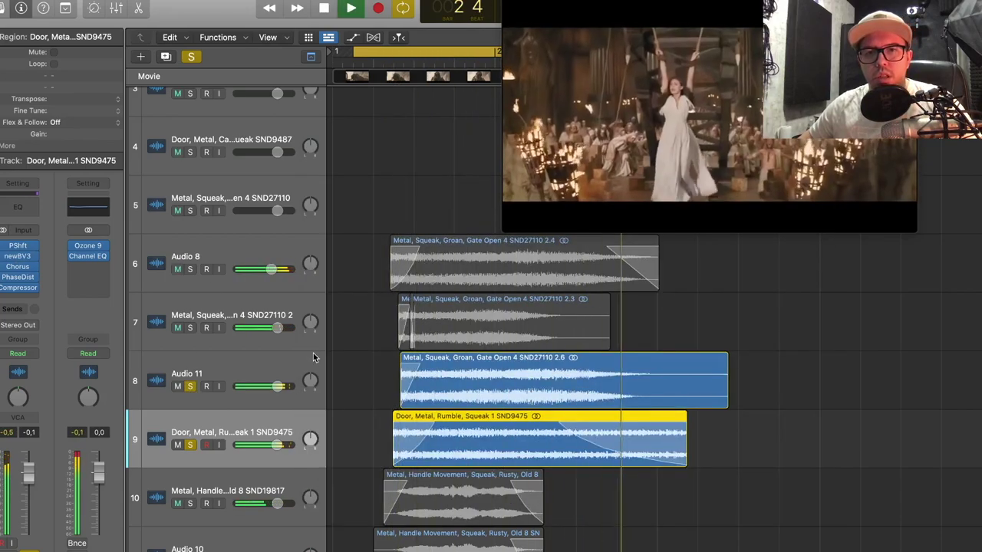
Solo only the "Metal, Handle Movement, Squeak, Rusty, Old 8" track and play it from the start.
click(189, 387)
click(188, 445)
click(189, 504)
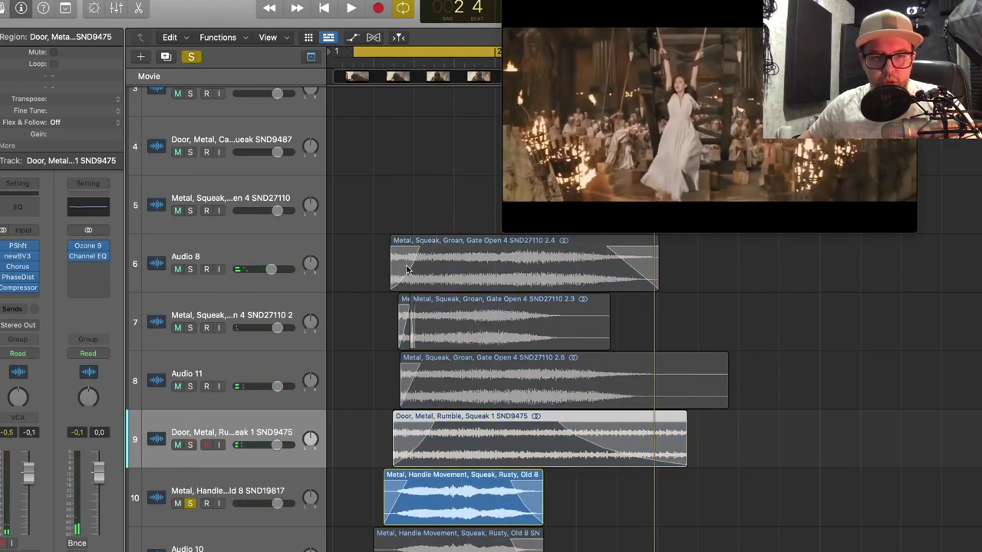
key(Return)
key(space)
scroll(340, 376, down, 1)
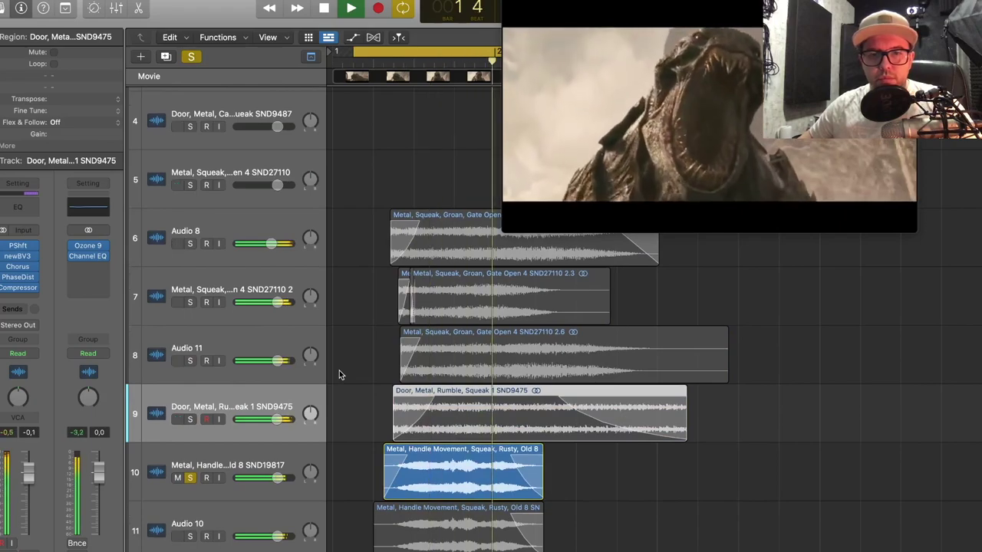
Add Audio 10 to the soloed handle movement track and play both from the start.
click(189, 536)
key(Return)
key(space)
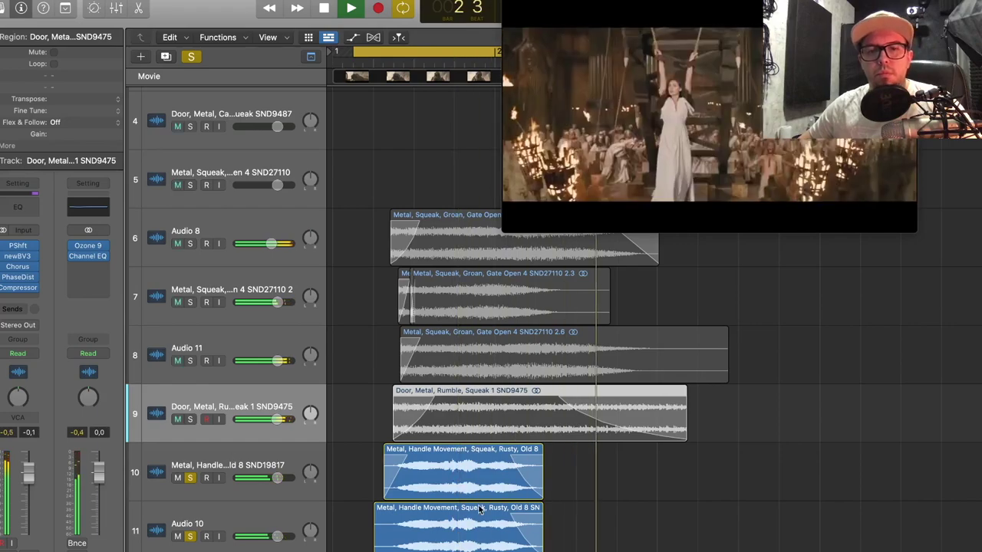
Send the Audio 10 track to the reverb on Bus 2.
click(262, 505)
click(13, 310)
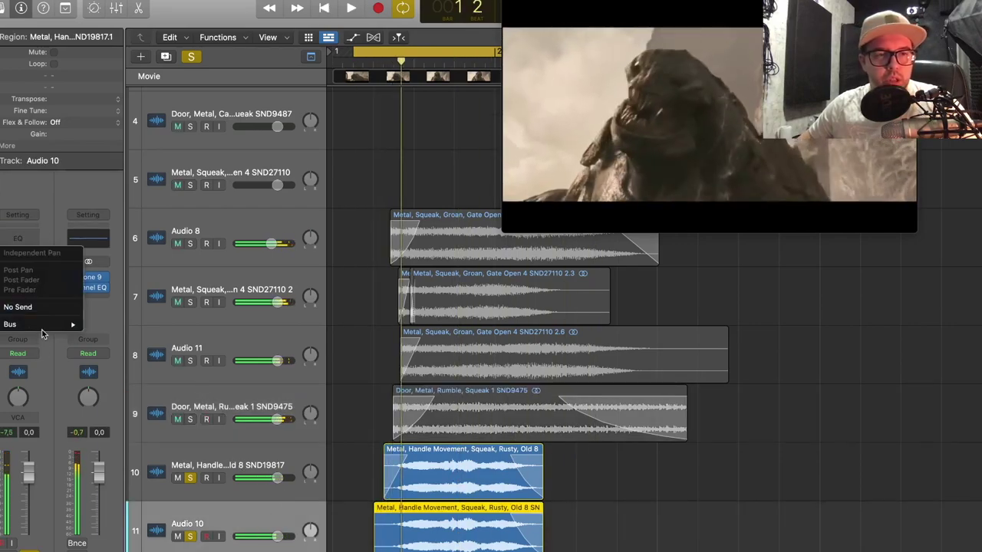
mouse_move(75, 325)
click(123, 227)
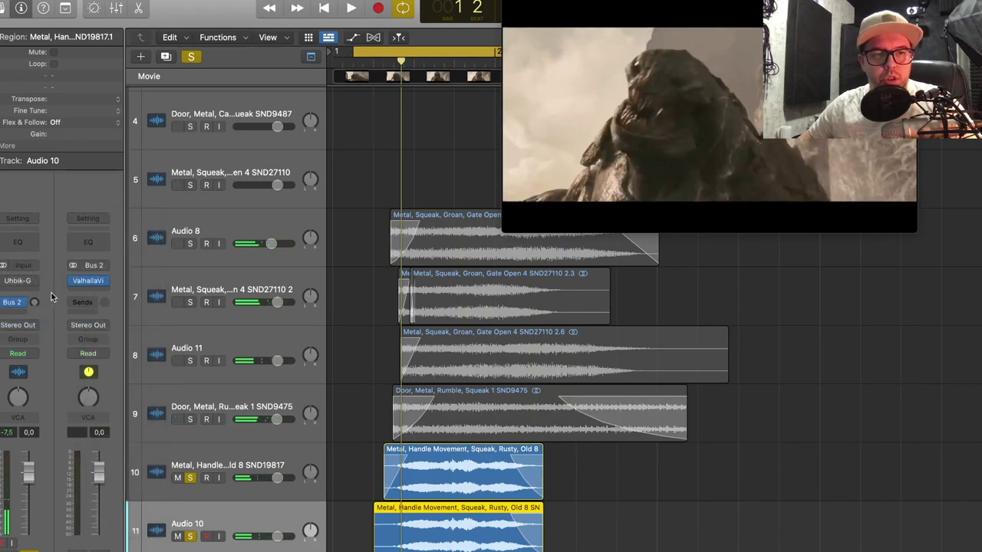
Play the two soloed handle movement tracks with the reverb on Audio 10, and clear all solos.
key(space)
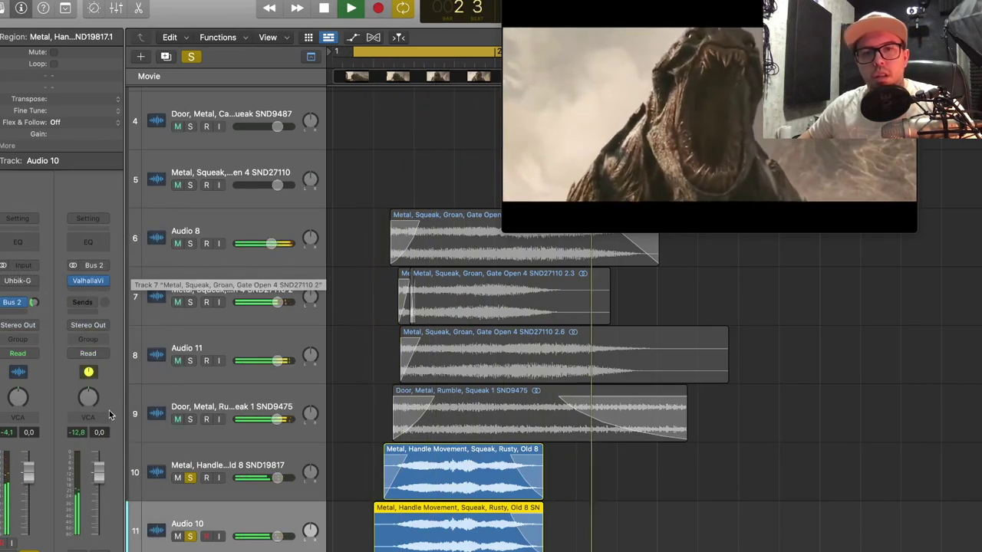
key(space)
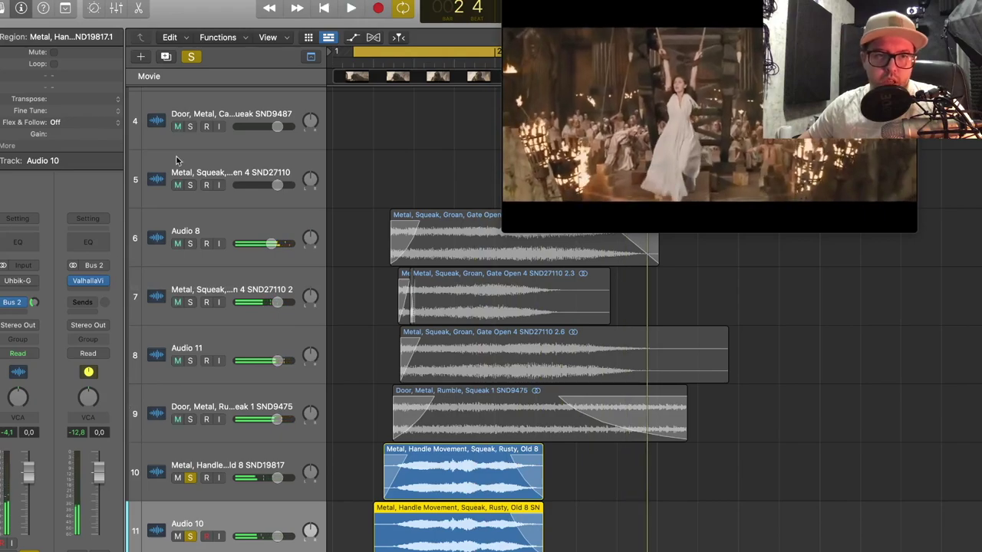
click(192, 58)
Enlarge the floating movie window and place it clear of the roar regions.
drag(642, 113, 286, 114)
drag(568, 228, 606, 253)
drag(399, 154, 812, 150)
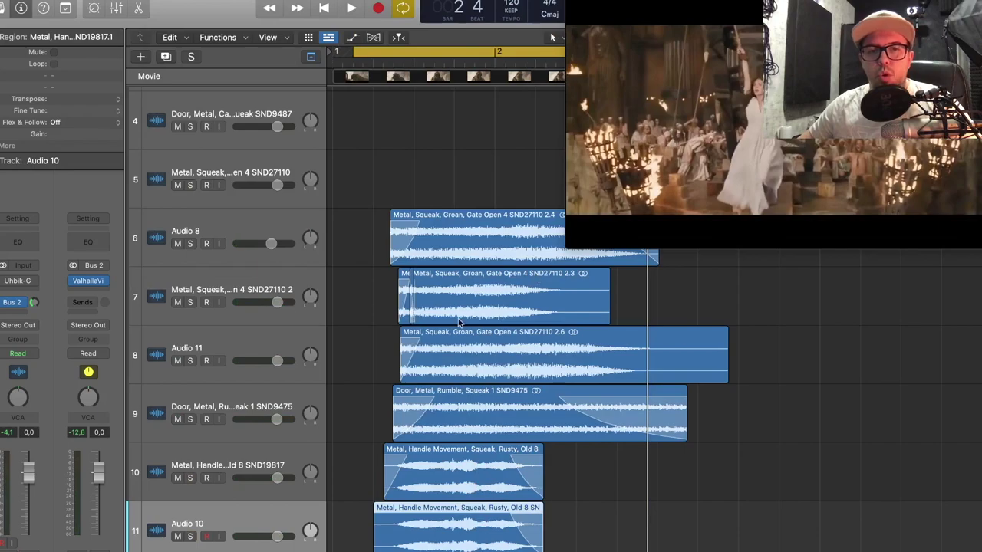
Play all the roar layers together against the movie and extend the cycle range past bar 4.
key(super+Left)
key(super+Left)
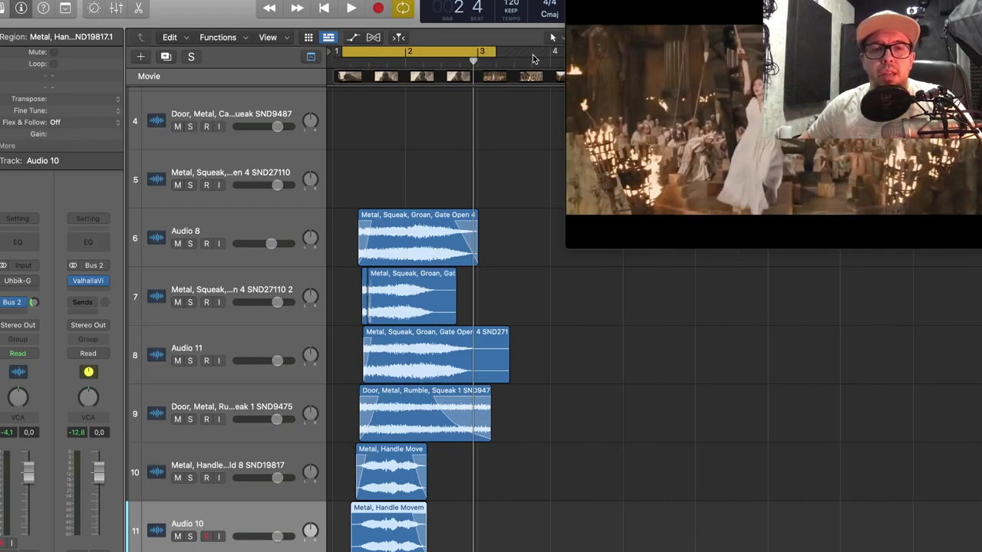
key(space)
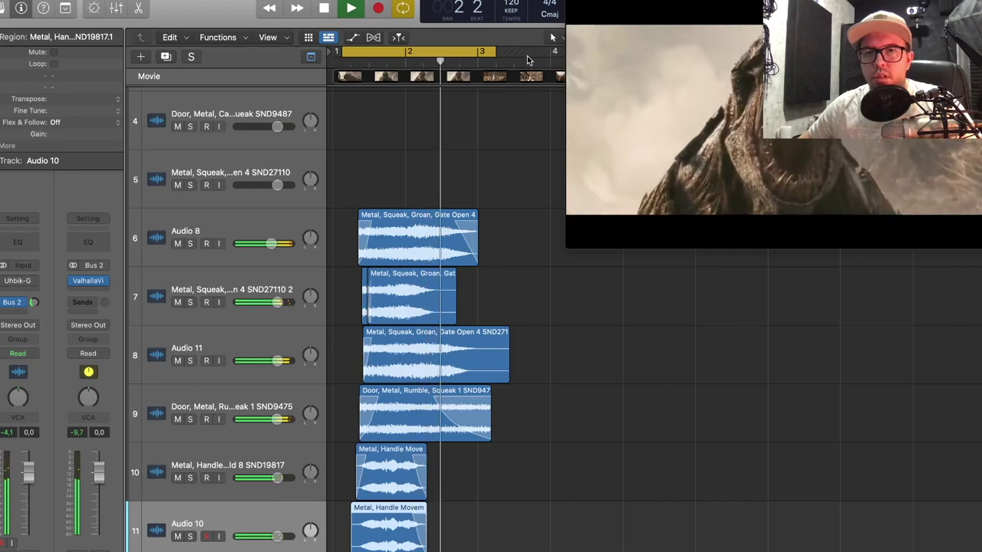
key(space)
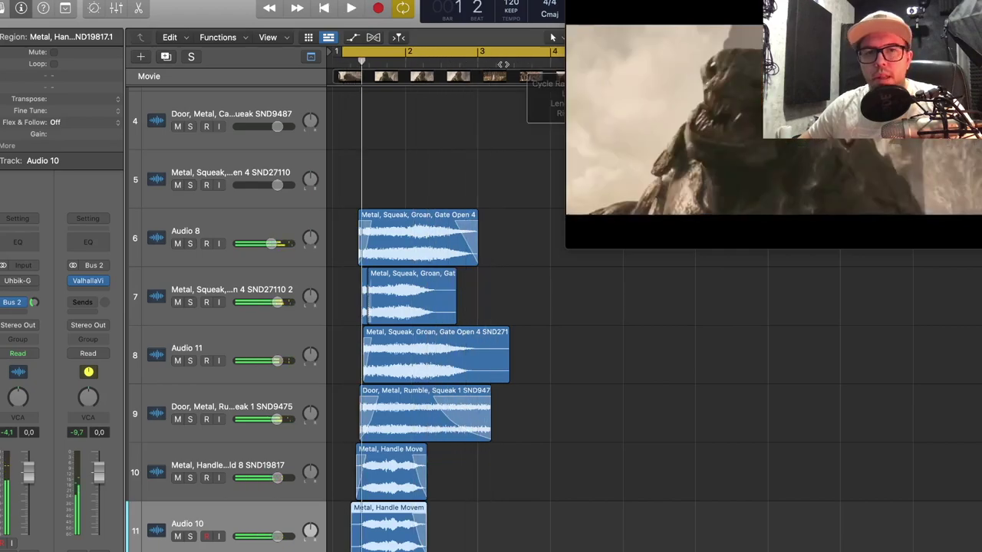
drag(800, 105, 662, 145)
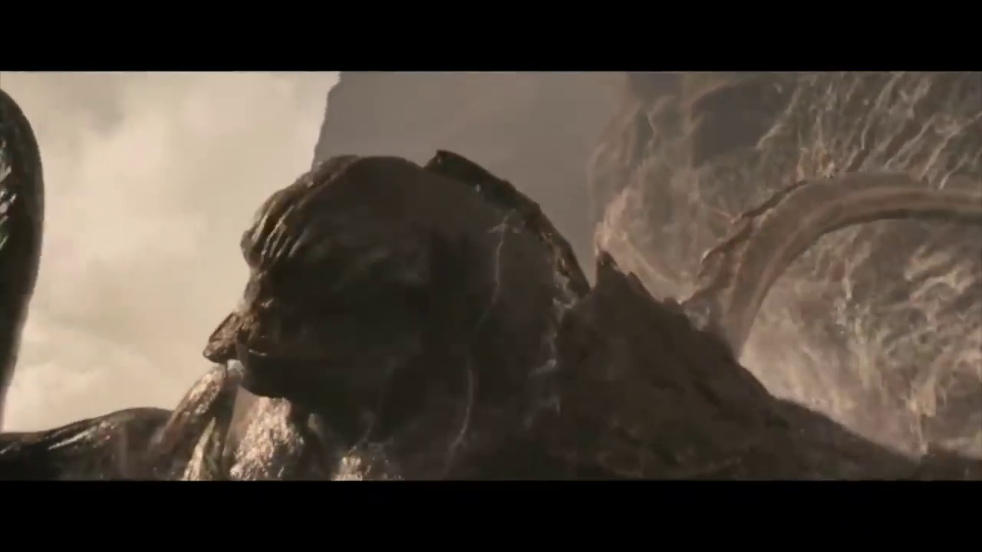